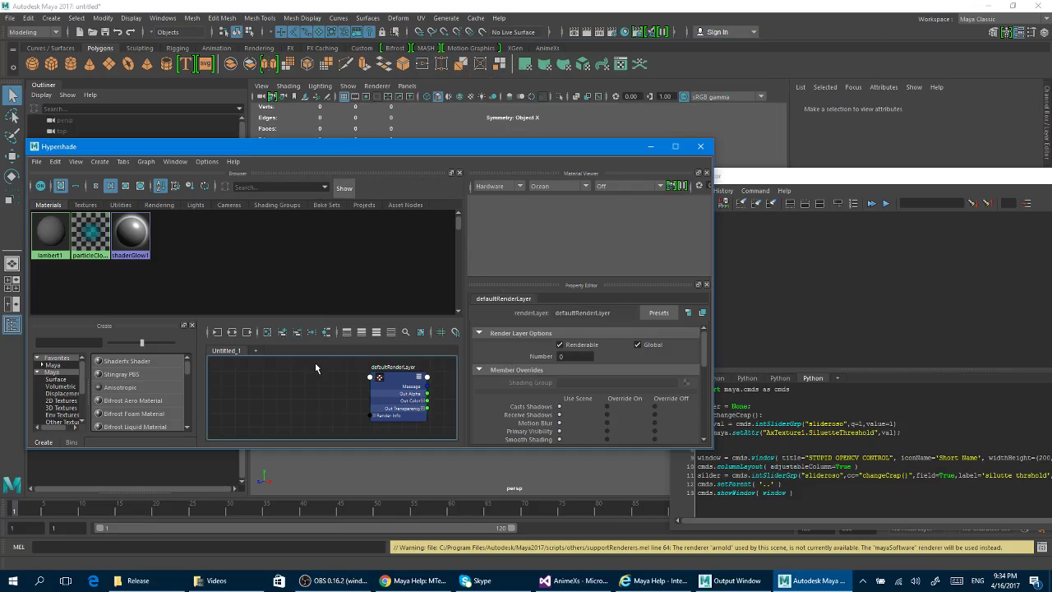
mouse_move(314, 380)
middle_mouse_down("alt")
mouse_move(334, 383)
mouse_move(309, 378)
mouse_move(311, 395)
middle_mouse_up("alt")
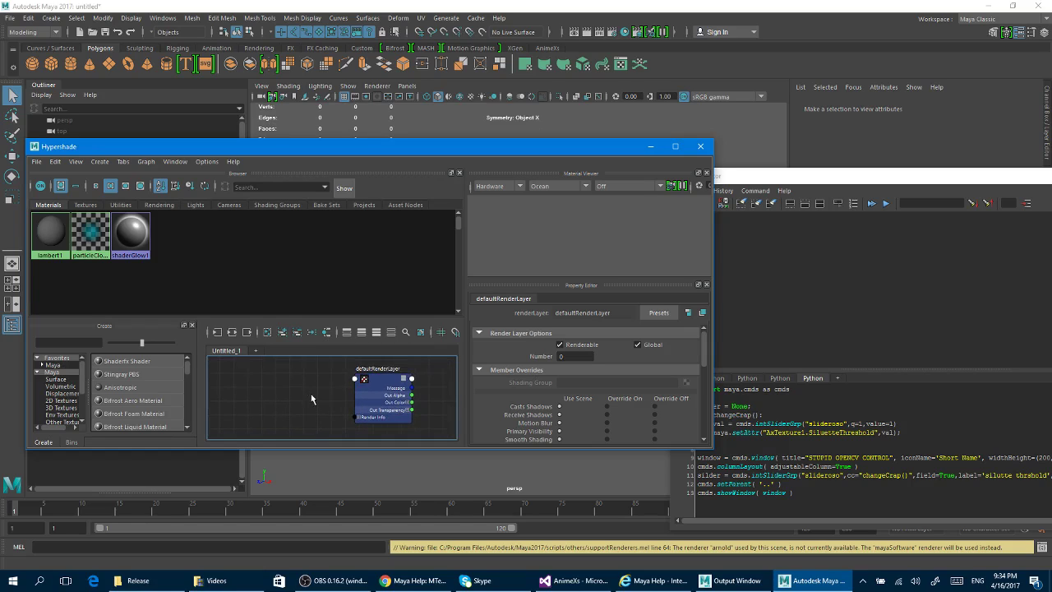
mouse_move(311, 394)
middle_mouse_down("alt")
mouse_move(334, 383)
mouse_move(327, 396)
mouse_move(313, 392)
mouse_move(326, 383)
mouse_move(309, 383)
middle_mouse_up("alt")
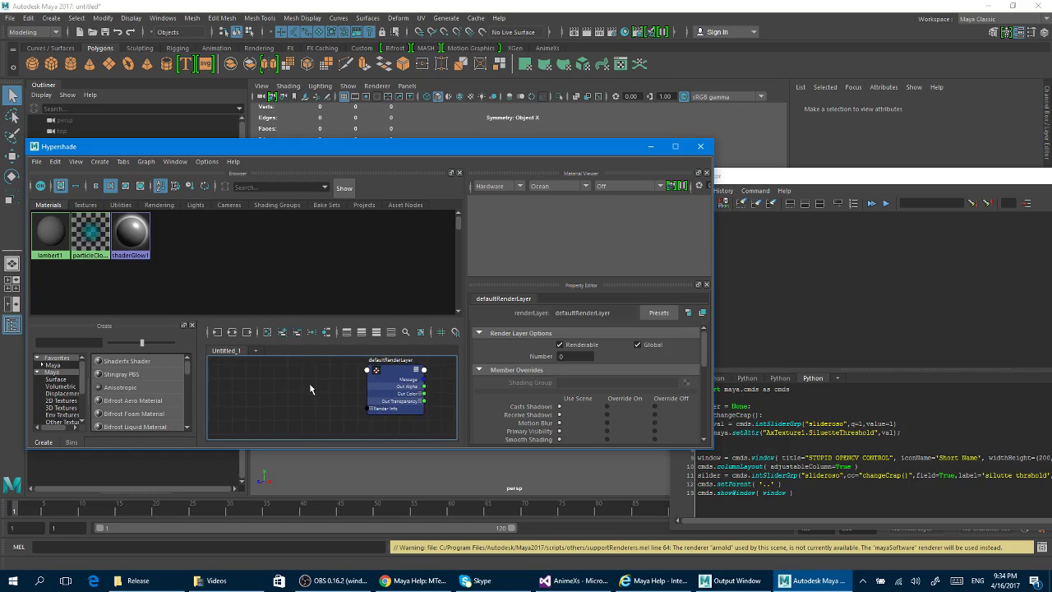
middle_click_drag(313, 378, 304, 397, "alt")
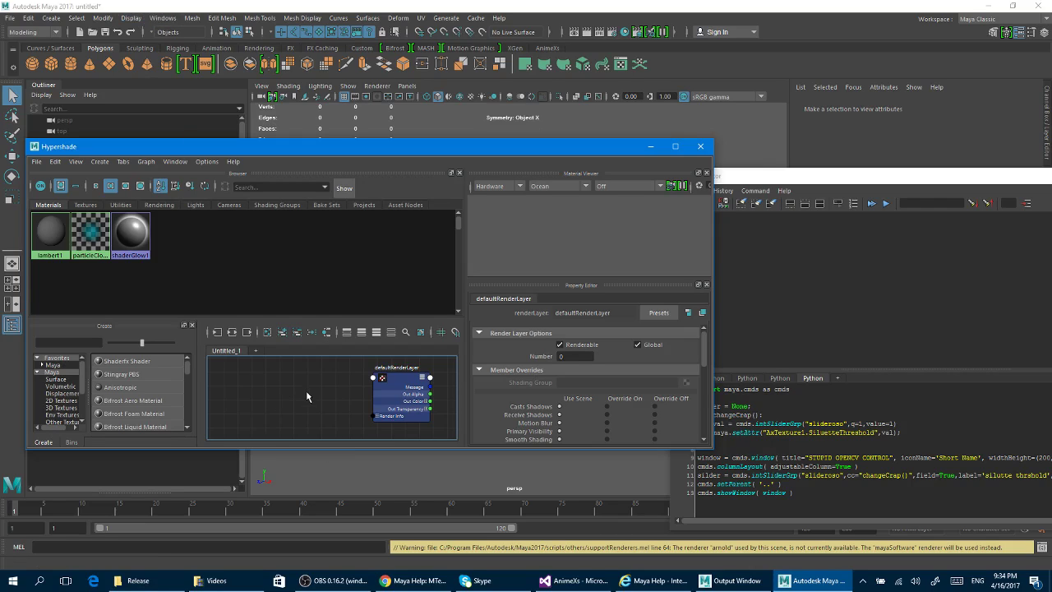
middle_click_drag(339, 392, 309, 382, "alt")
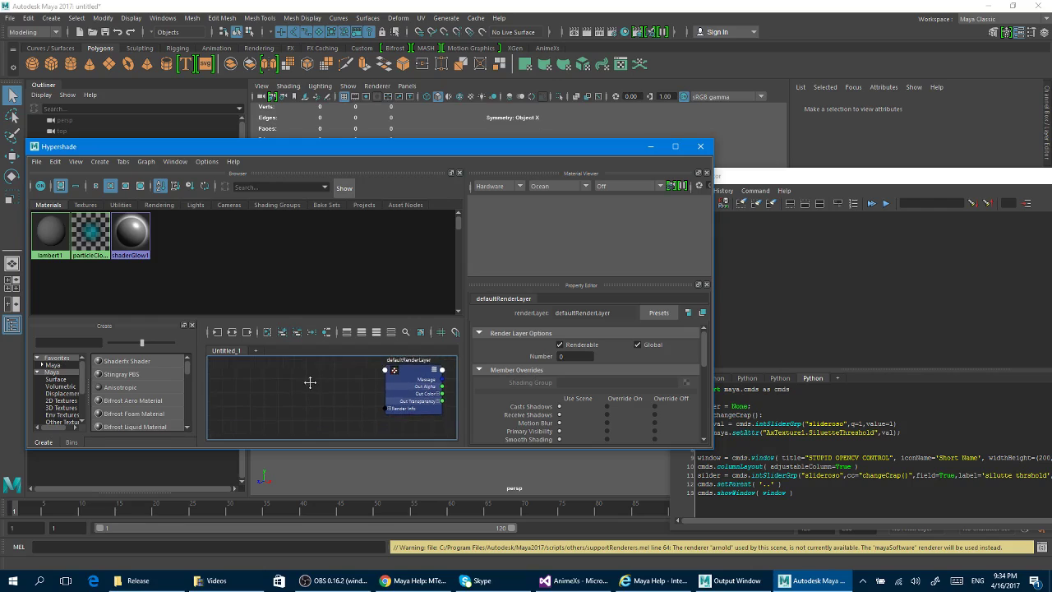
scroll(308, 385, "up", 3)
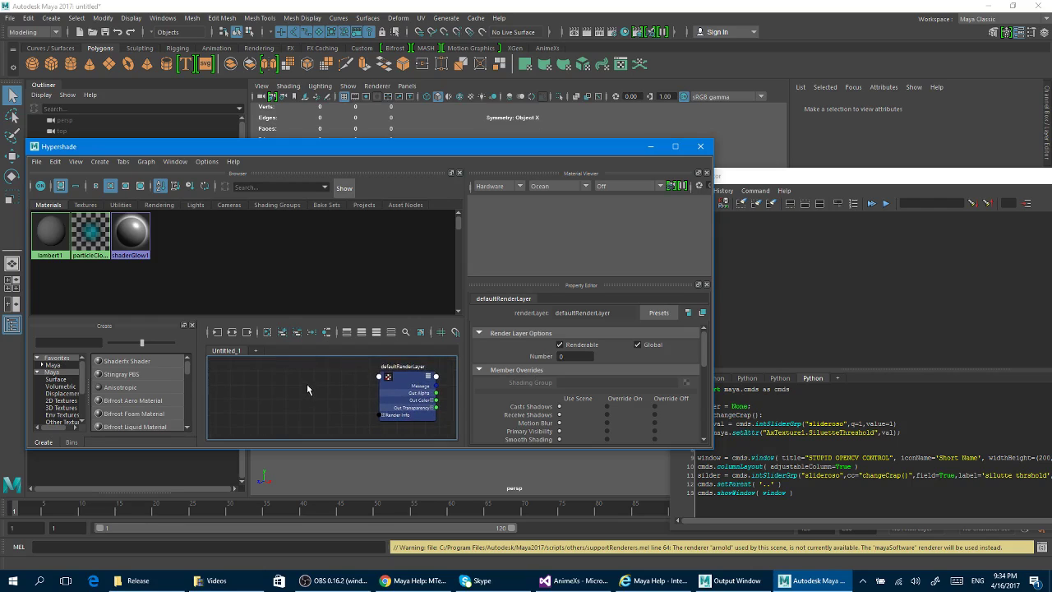
Step: Load the AnimeXs.mll plug-in from the AnimeXs project's x64\Release folder through the Plug-in Manager
left_click(163, 17)
mouse_move(197, 122)
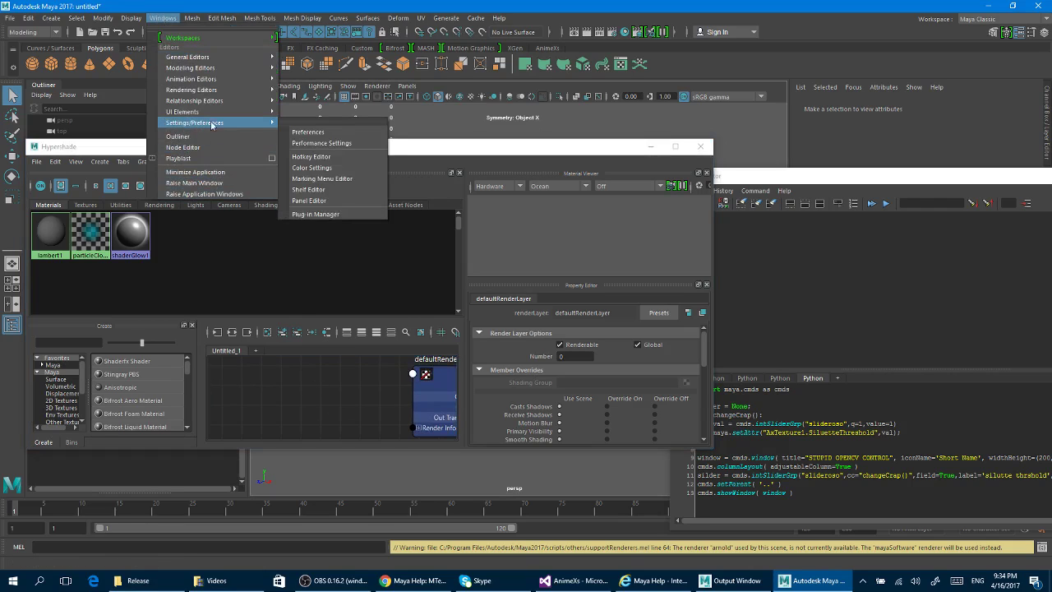
left_click(314, 218)
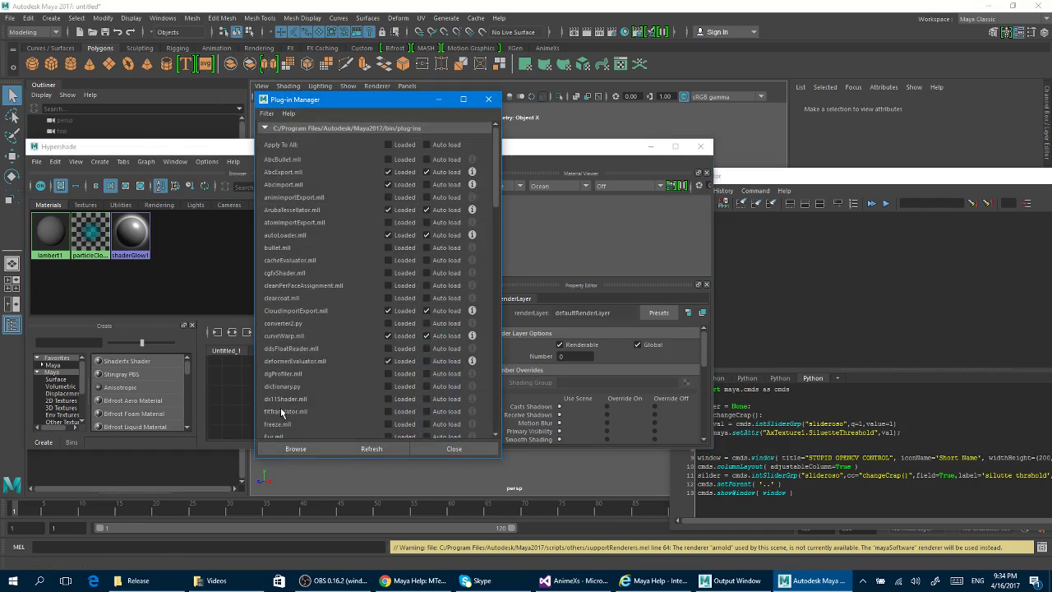
left_click(291, 444)
left_click(489, 151)
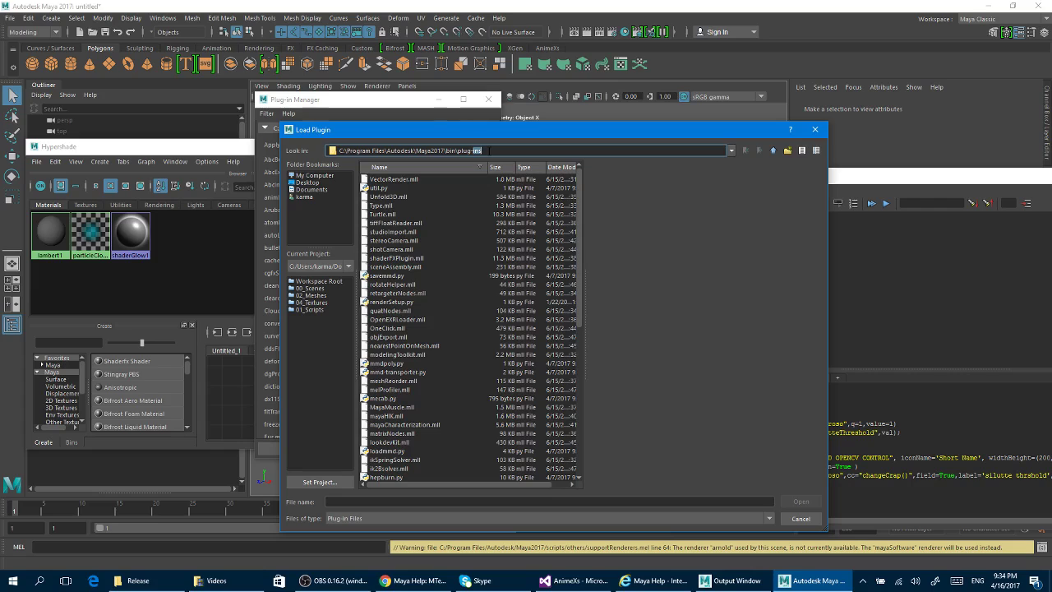
key("ctrl+a")
type("C:\\Users\\karma\\Documents\\Visual Studio 2015\\Projects\\AnimeXs\\x64\\Release")
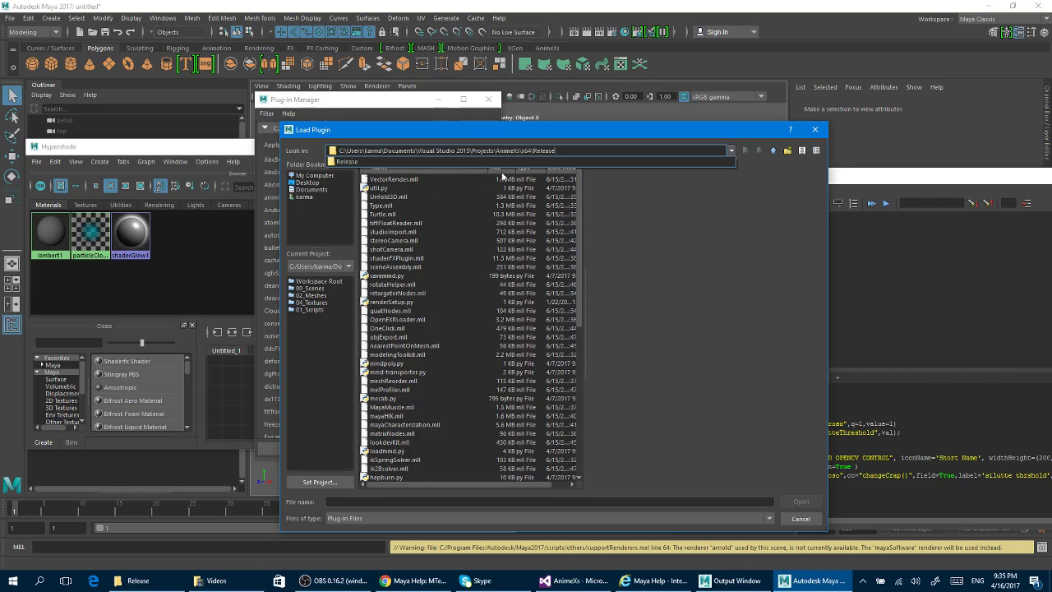
key("Return")
left_click(390, 180)
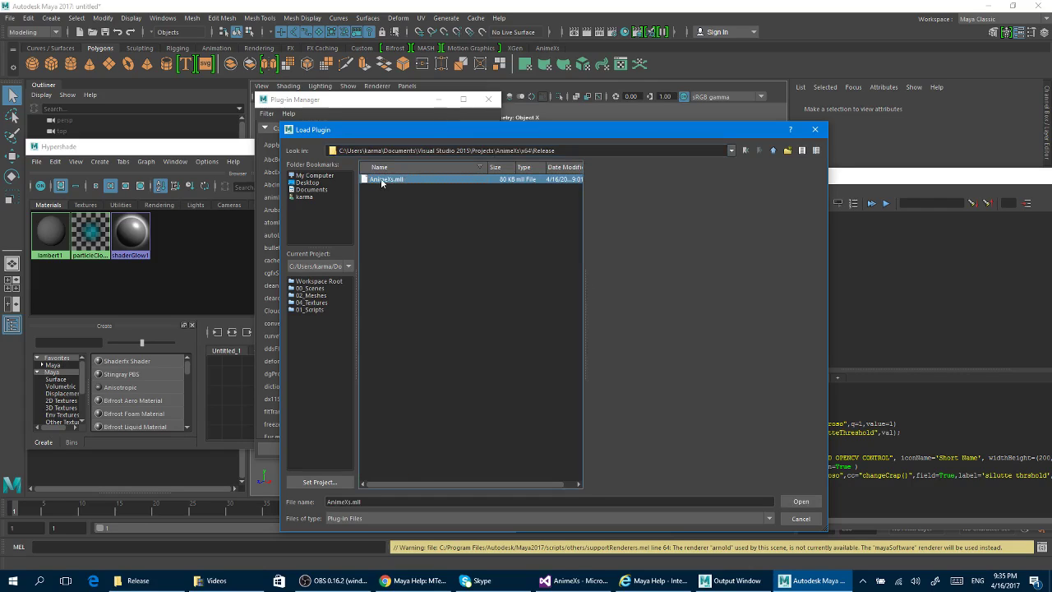
left_click(796, 499)
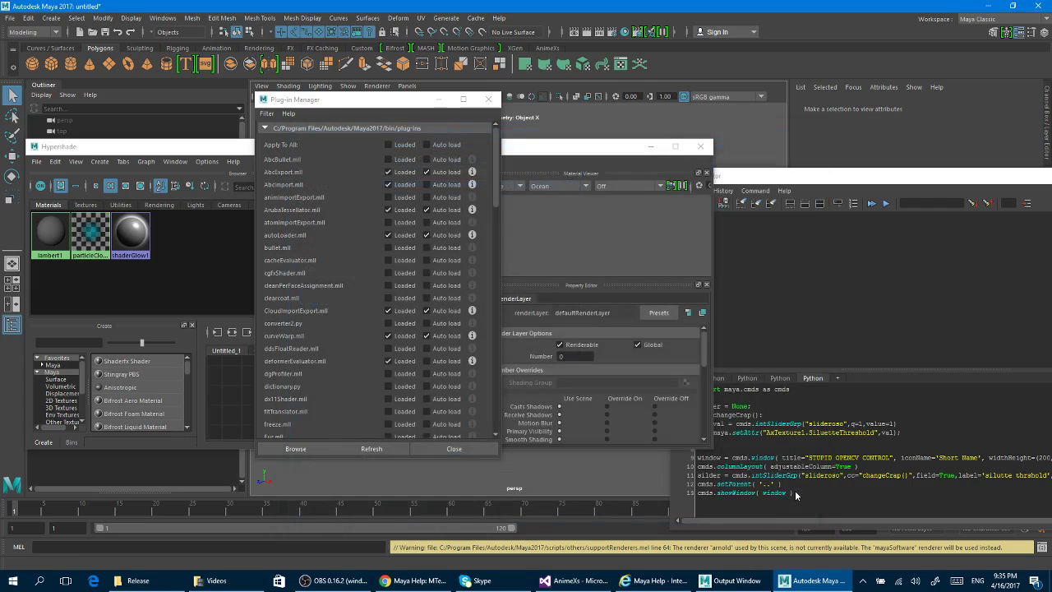
left_click(457, 449)
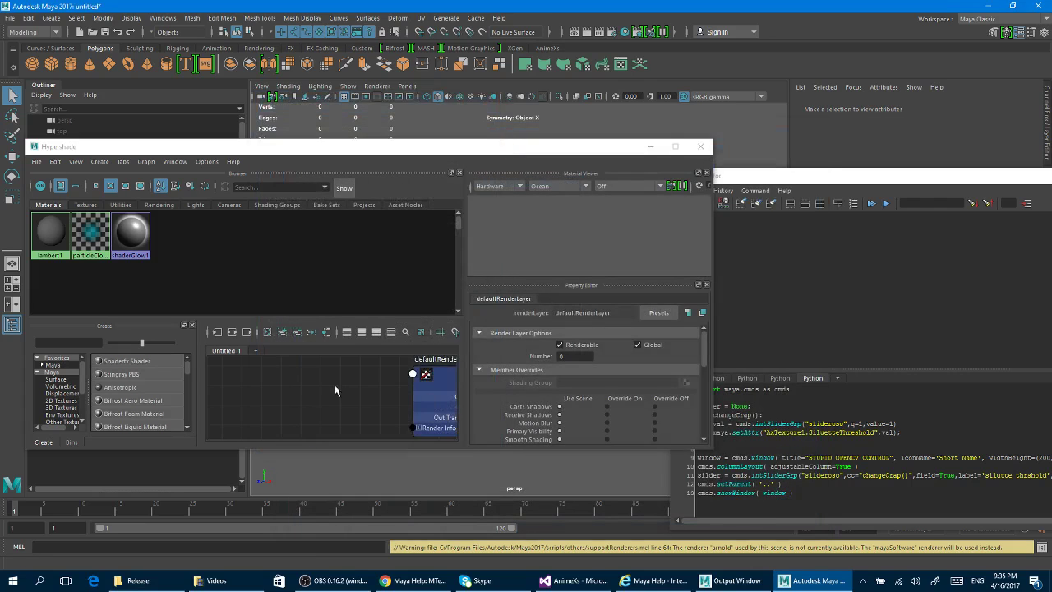
Step: Select the lambert1 material and graph its shading network in the Hypershade work area
middle_click_drag(375, 402, 329, 388, "alt")
scroll(333, 397, "down", 3)
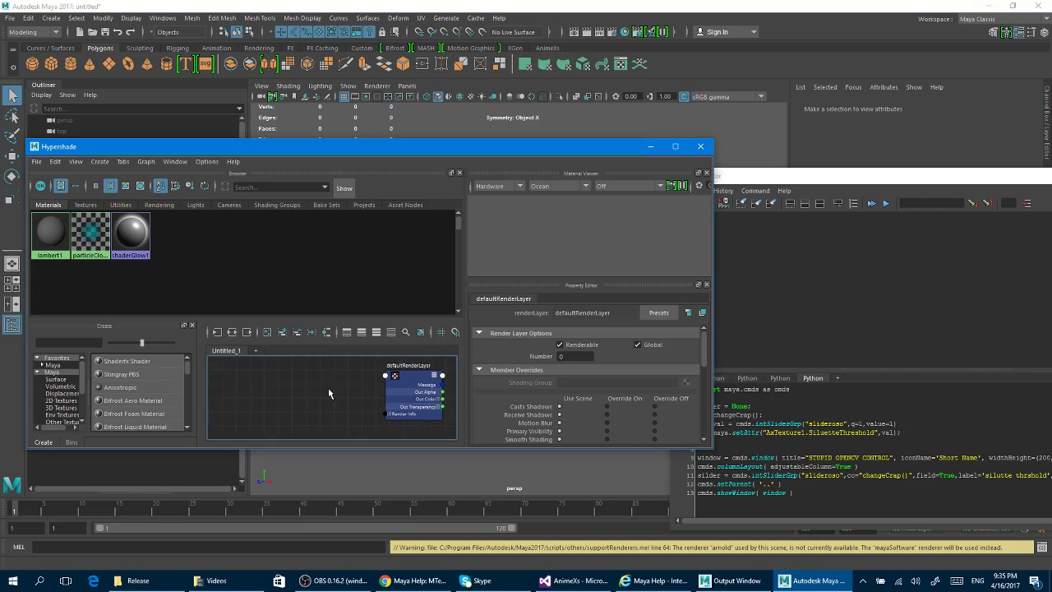
left_click(49, 234)
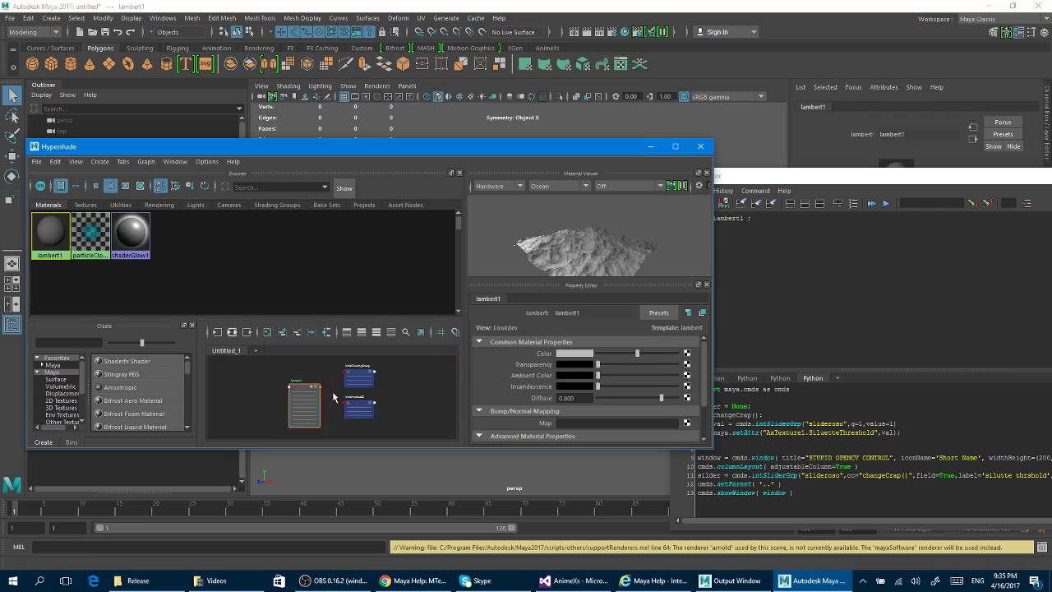
middle_click_drag(305, 410, 384, 400, "alt")
scroll(383, 400, "up", 2)
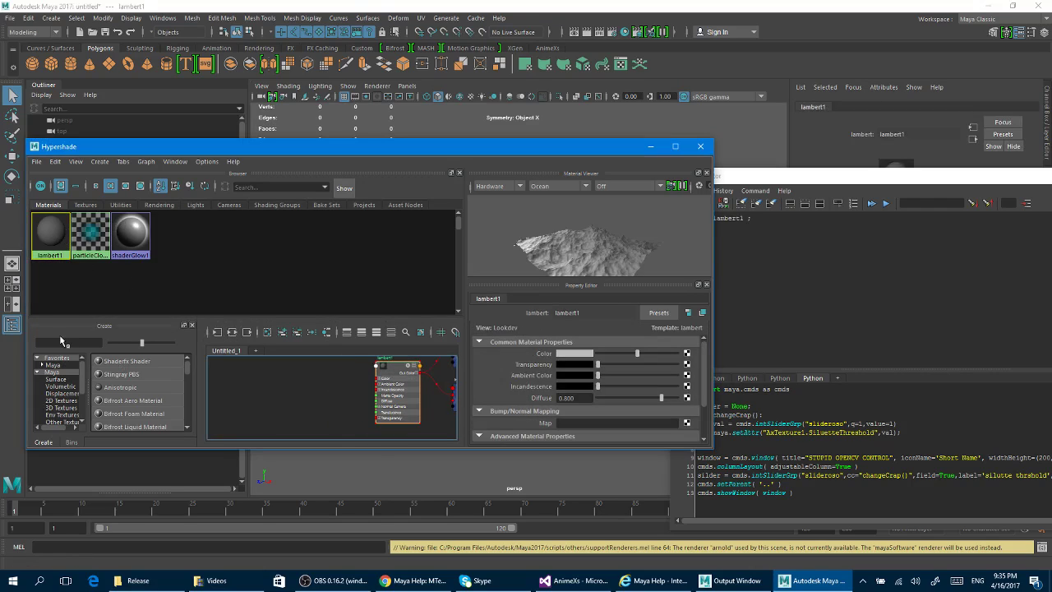
Step: Filter the Hypershade node types by "Ax" and create an Ax Texture node
left_click(80, 341)
type("Ax")
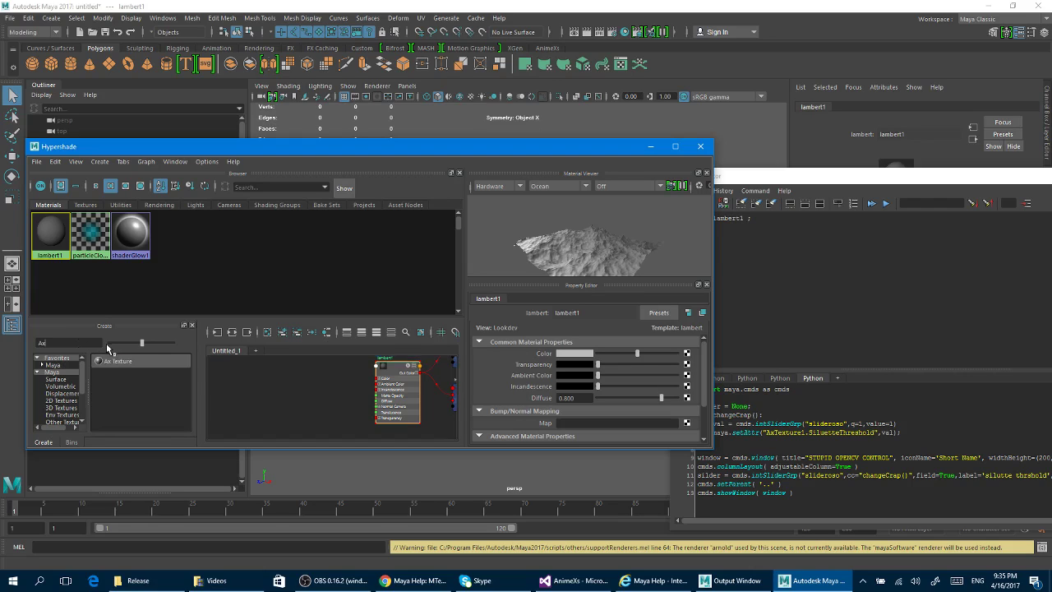
left_click(117, 362)
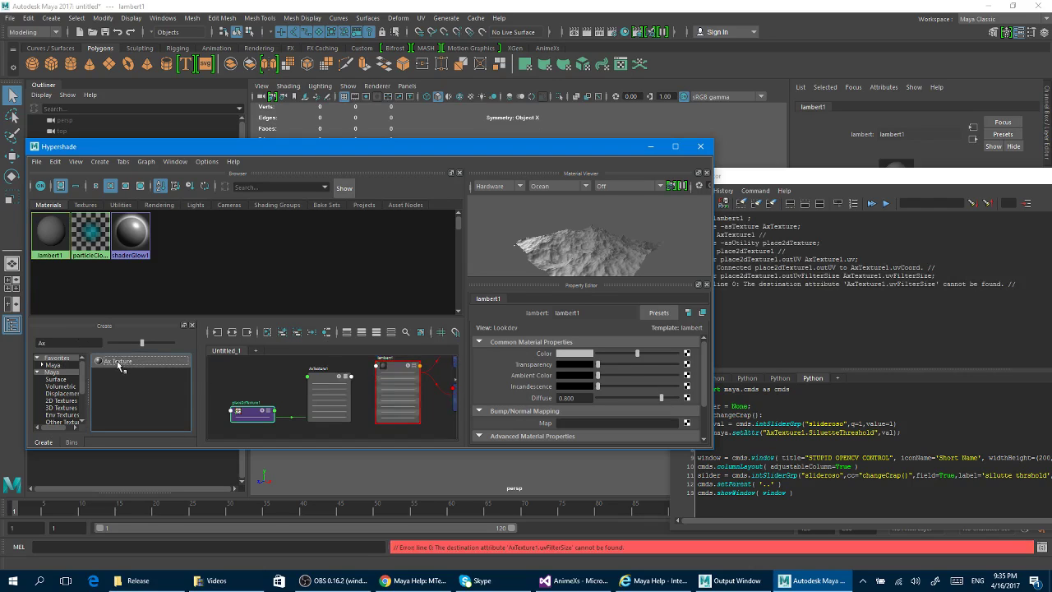
Step: Select the new Ax Texture node and arrange it between the place2dTexture1 and lambert1 nodes
left_click(329, 389)
scroll(277, 380, "down", 3)
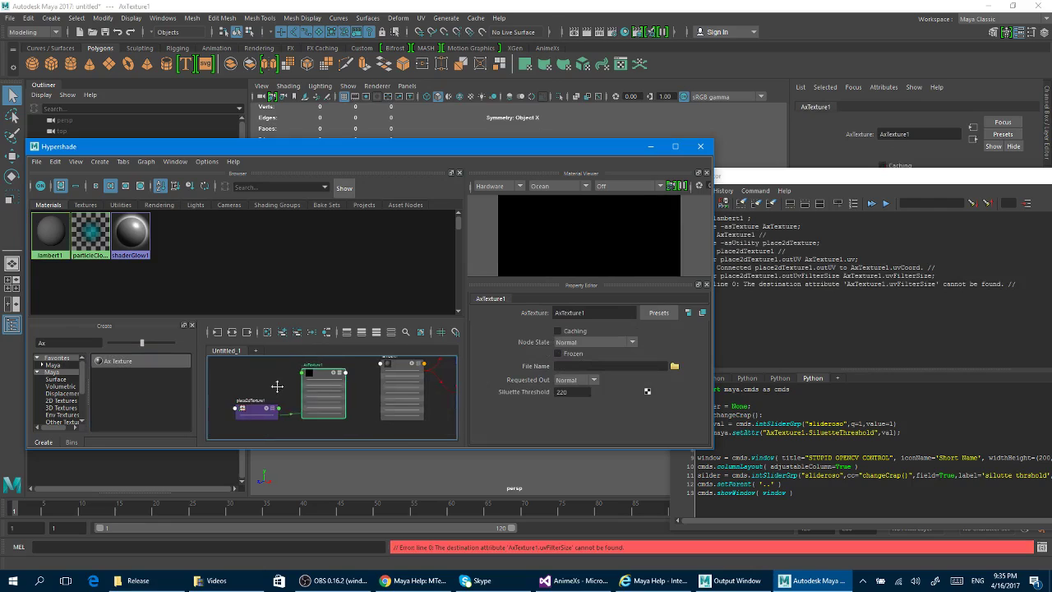
left_click_drag(257, 399, 249, 394)
left_click_drag(325, 372, 322, 377)
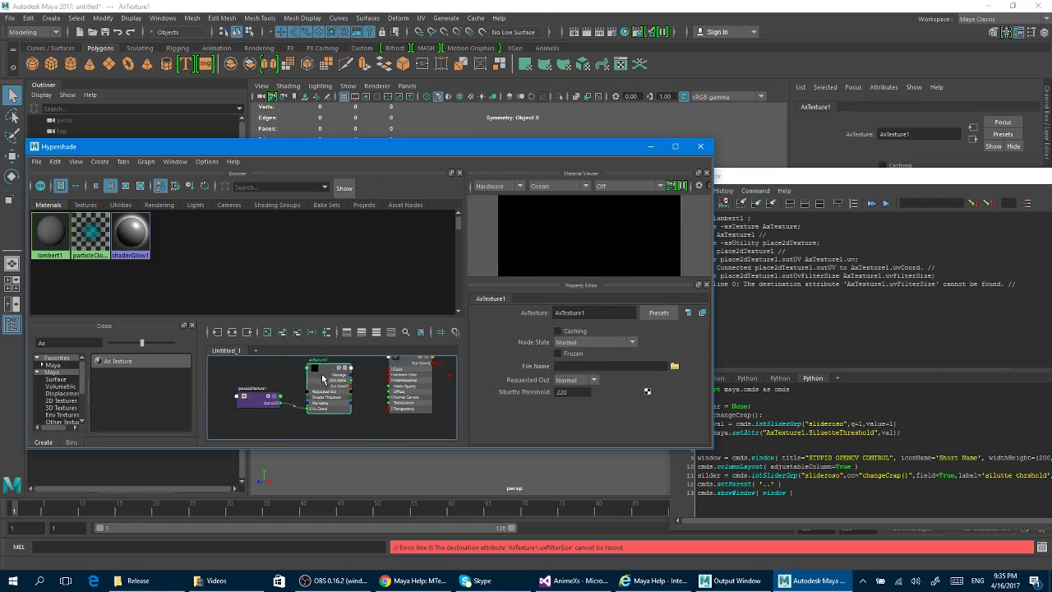
scroll(327, 378, "up", 2)
middle_click_drag(326, 379, 292, 392, "alt")
scroll(293, 393, "down", 2)
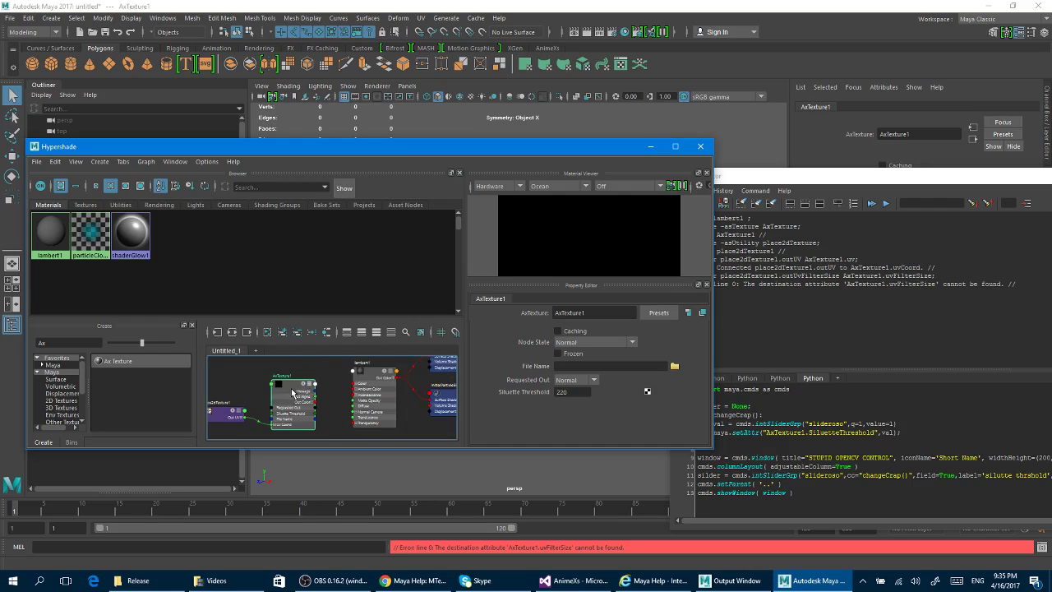
left_click_drag(290, 388, 286, 387)
middle_click_drag(318, 392, 312, 391, "alt")
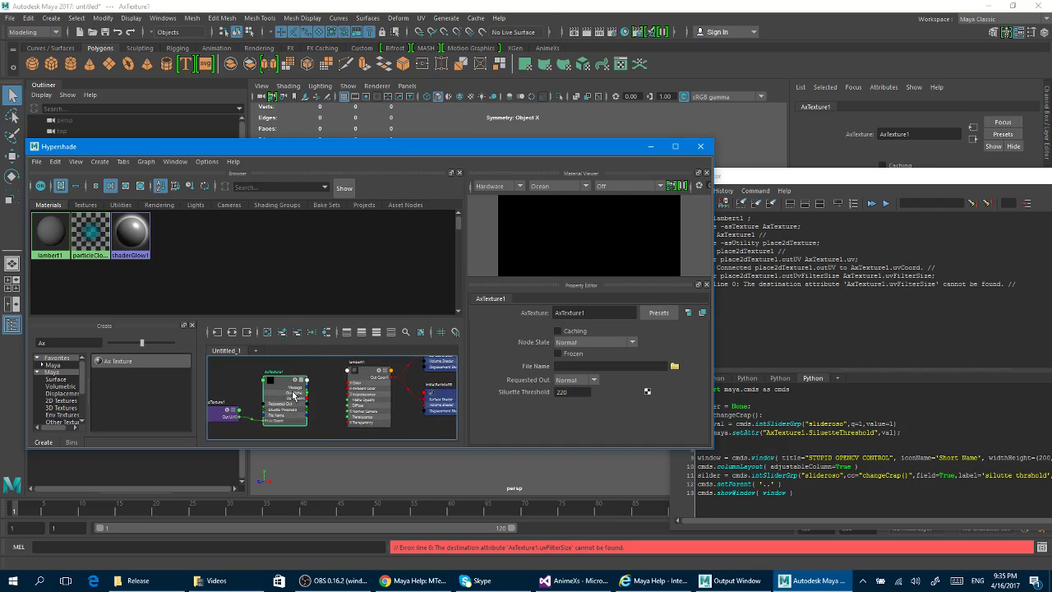
left_click_drag(292, 392, 298, 388)
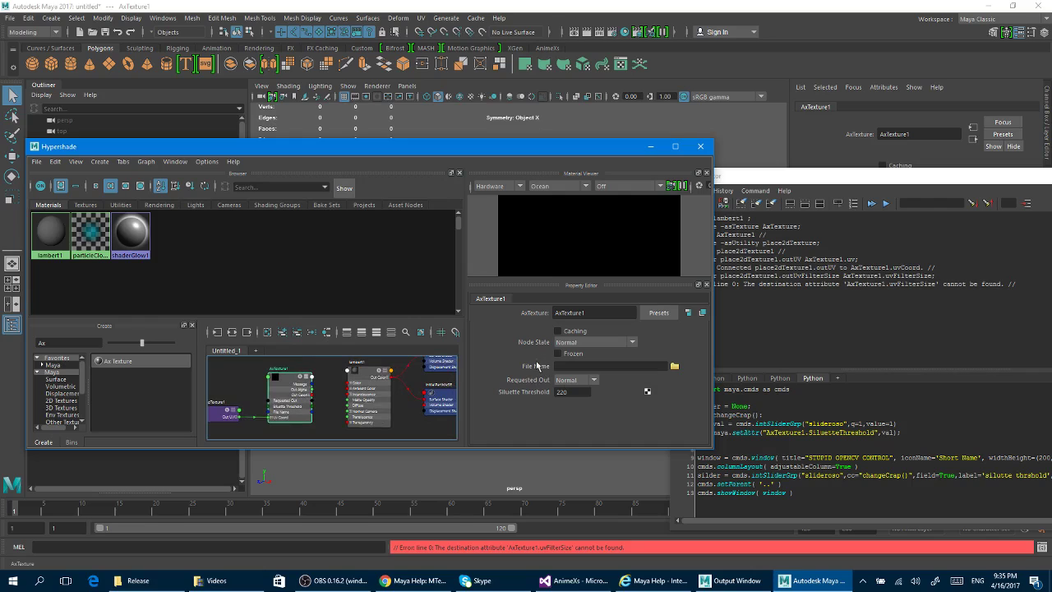
Step: Load the reference image ending in "17-in-super-girl.jpg" from the 09_References folder into AxTexture1 and close the image preview window
left_click(677, 366)
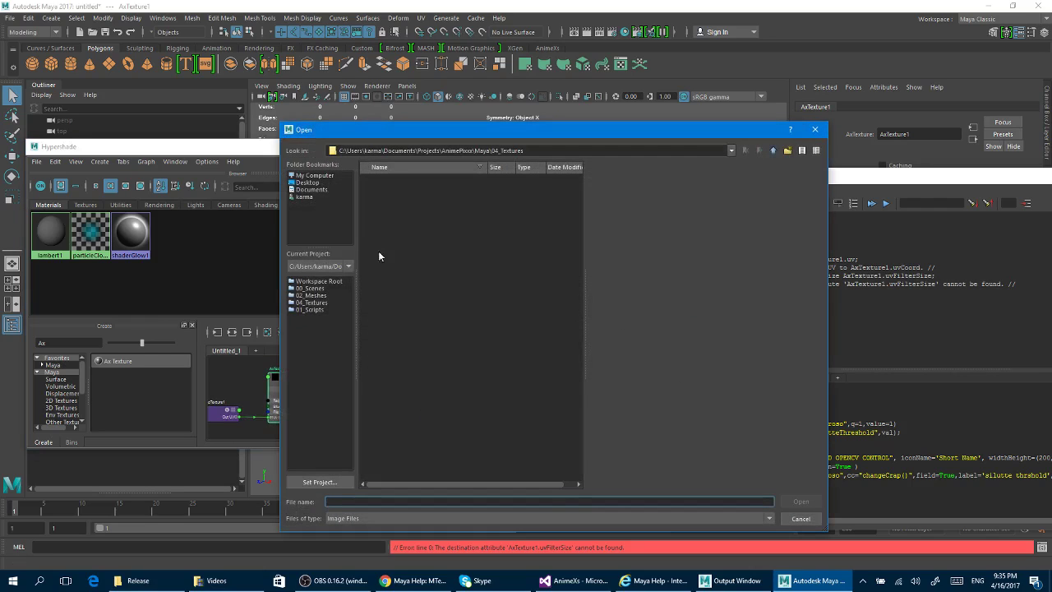
left_click(330, 282)
double_click(423, 211)
left_click(435, 223)
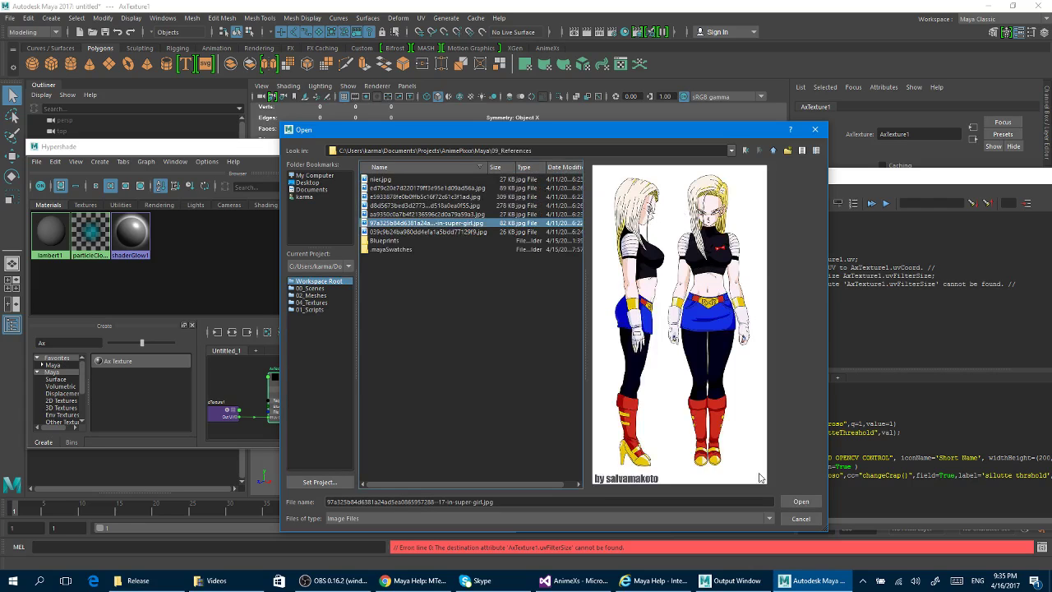
left_click(800, 501)
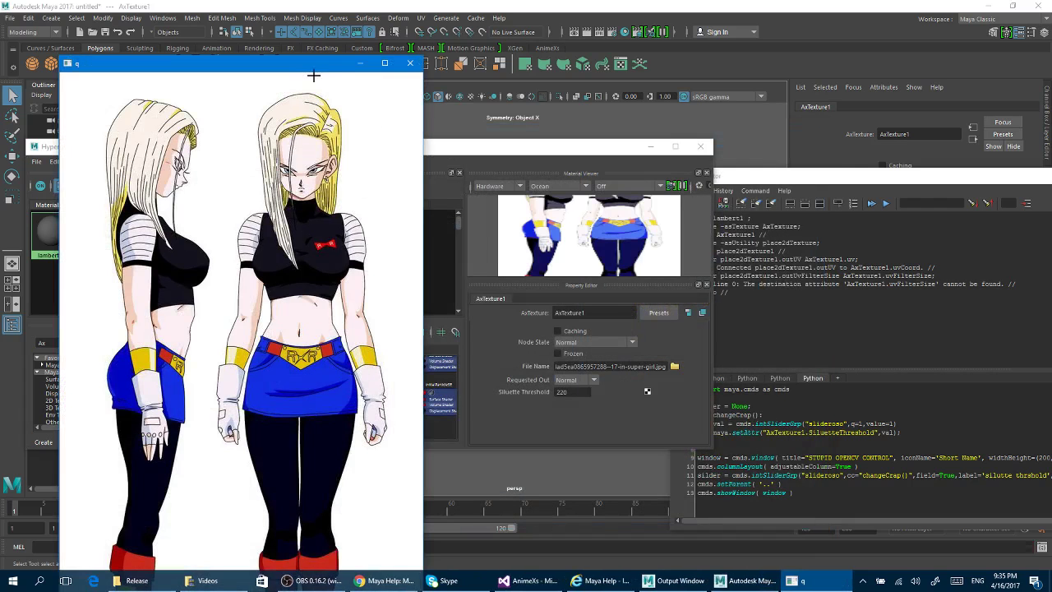
left_click_drag(285, 67, 398, 114)
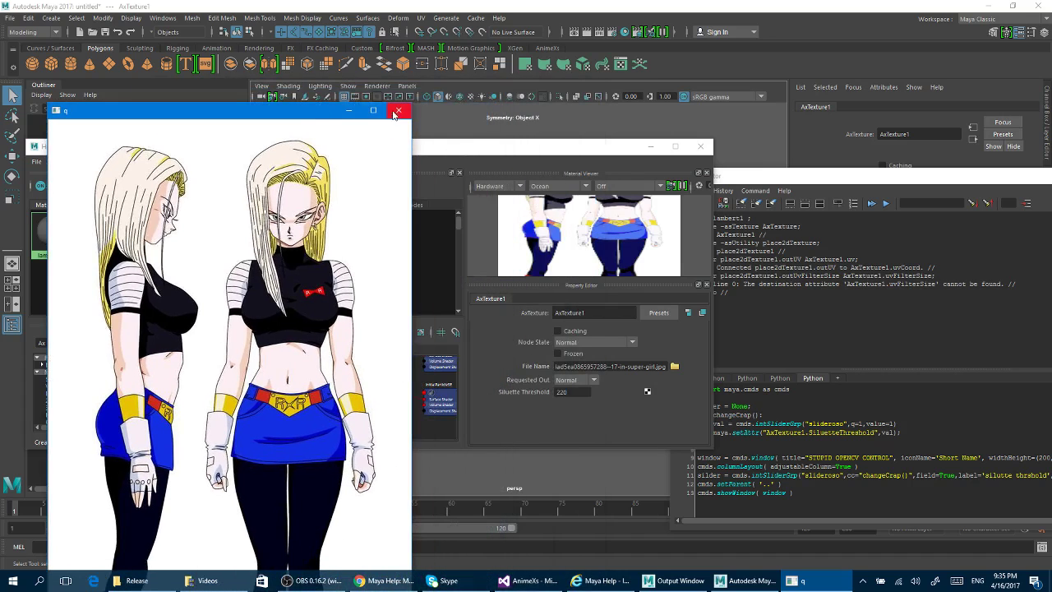
left_click(399, 110)
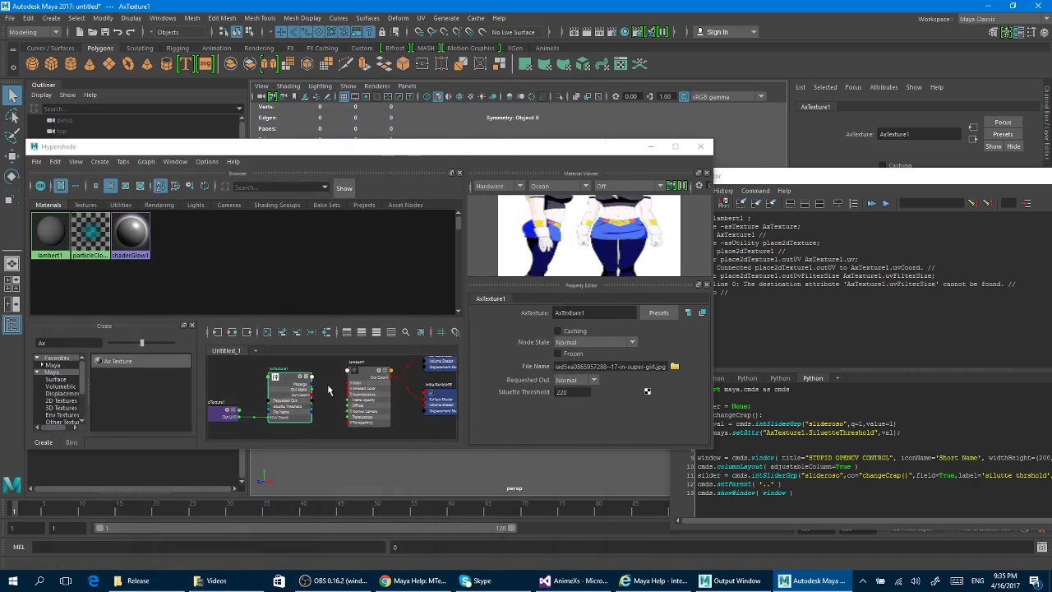
Step: Connect AxTexture1's Out Color to lambert1's Color, close the image preview window and select lambert1
left_click_drag(304, 400, 363, 390)
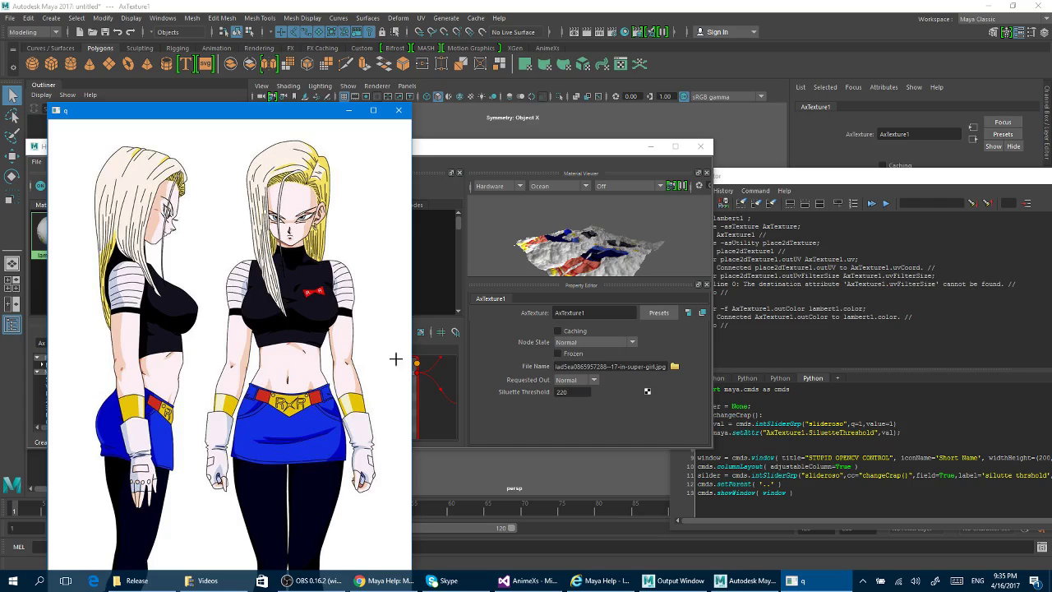
left_click(398, 110)
left_click(374, 378)
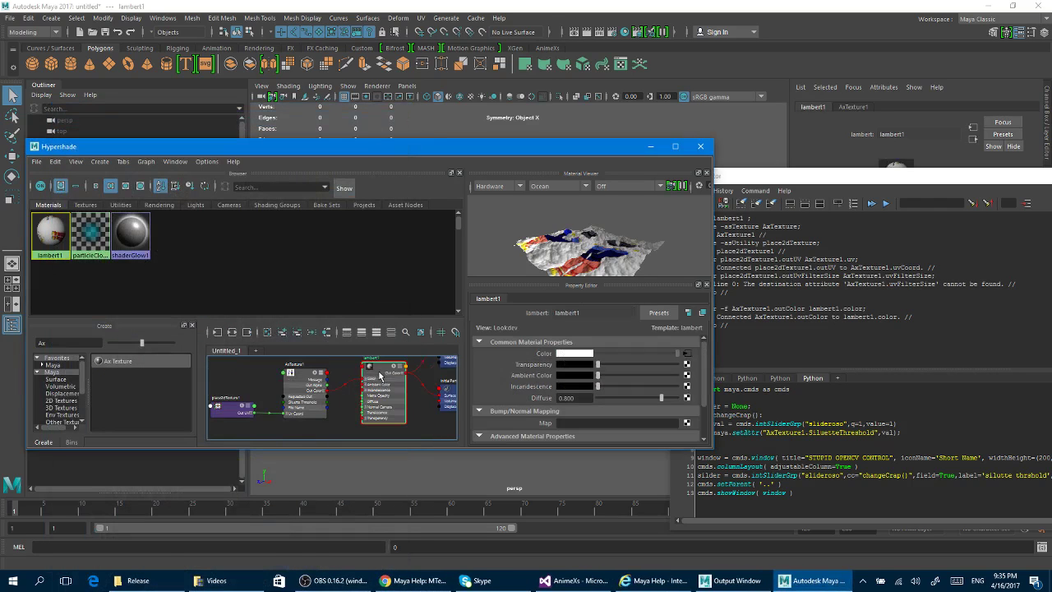
middle_click_drag(375, 379, 371, 378, "alt")
left_click_drag(571, 230, 602, 237, "alt")
Step: Create a polygon plane in the scene and scale it uniformly to about 23.07
left_click_drag(547, 148, 509, 354)
left_click(109, 65)
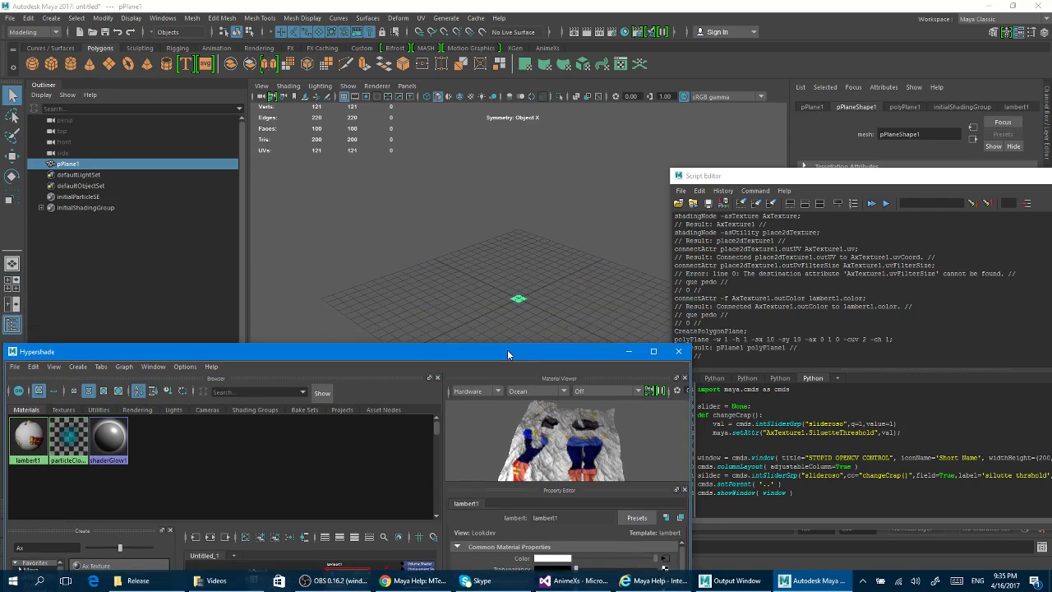
middle_click_drag(530, 291, 527, 261, "alt")
key("r")
left_click_drag(533, 288, 691, 331, "alt")
Step: Turn on textured shading in the viewport and stretch the plane along Z by a factor of about 2.1
key("6")
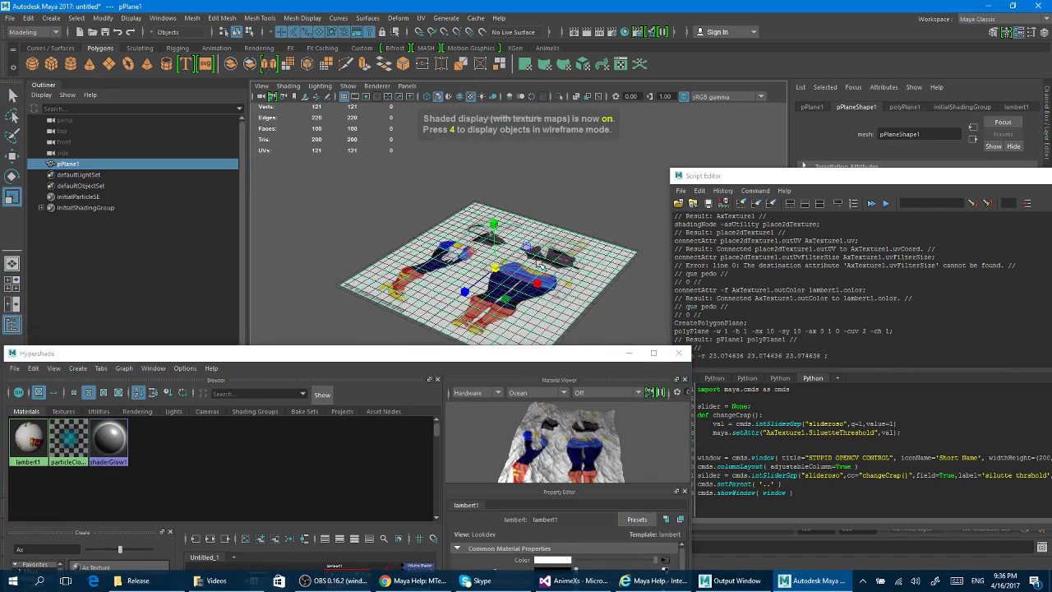
left_click_drag(460, 287, 414, 313)
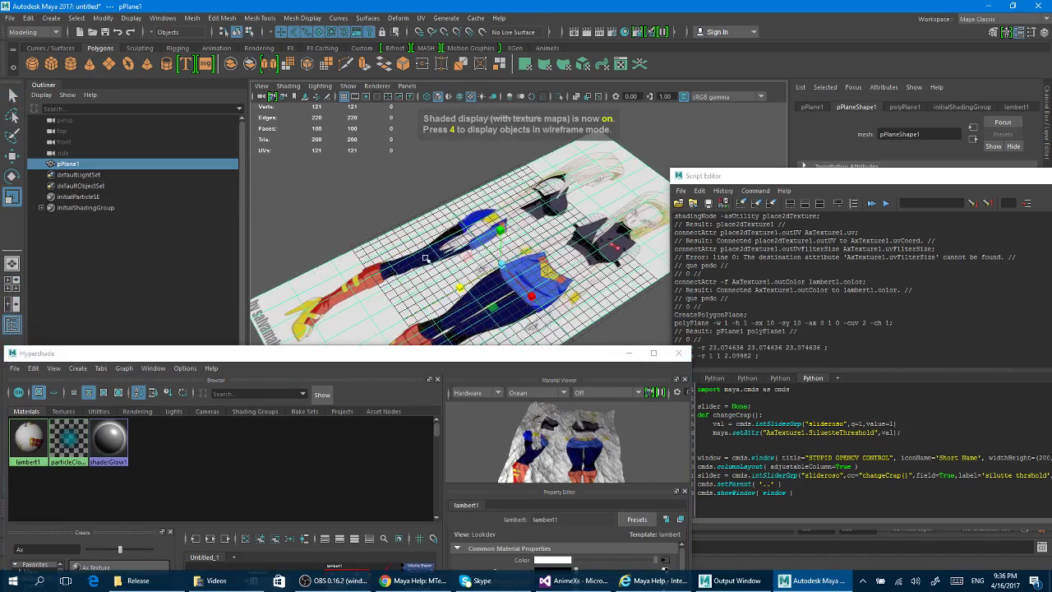
scroll(429, 205, "down", 3)
left_click_drag(444, 226, 415, 178, "alt")
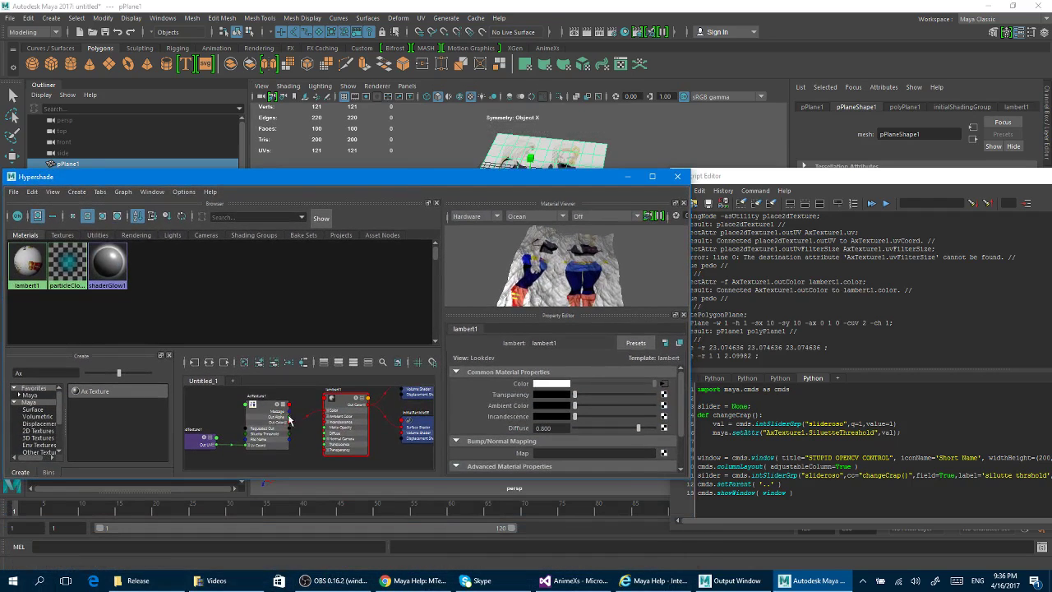
Step: Set AxTexture1's Requested Out to Siluette and move the Hypershade window aside to reveal the textured plane
left_click(267, 423)
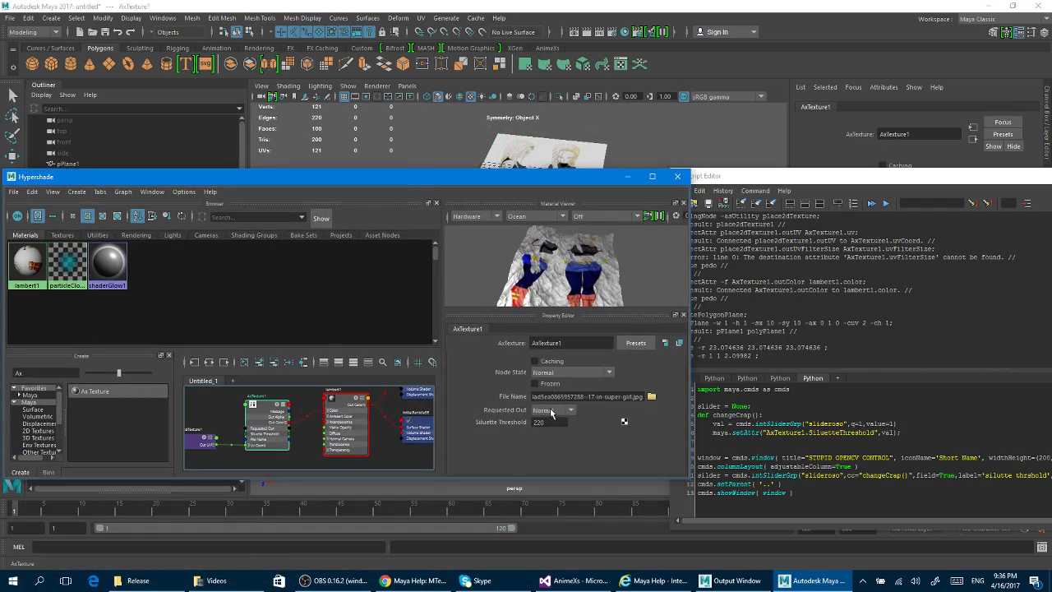
left_click_drag(580, 256, 578, 267, "alt")
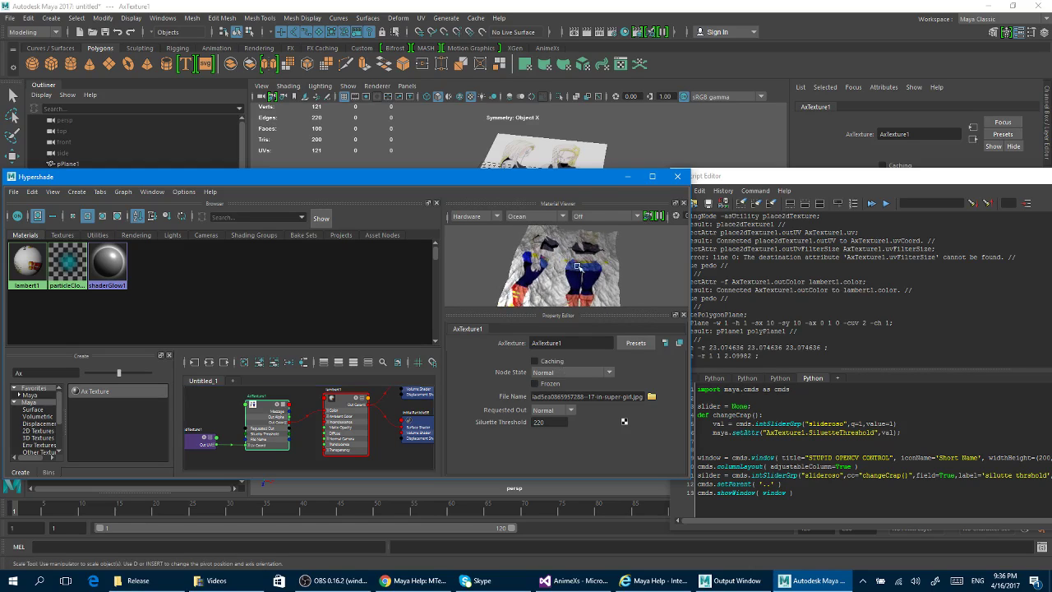
left_click(571, 411)
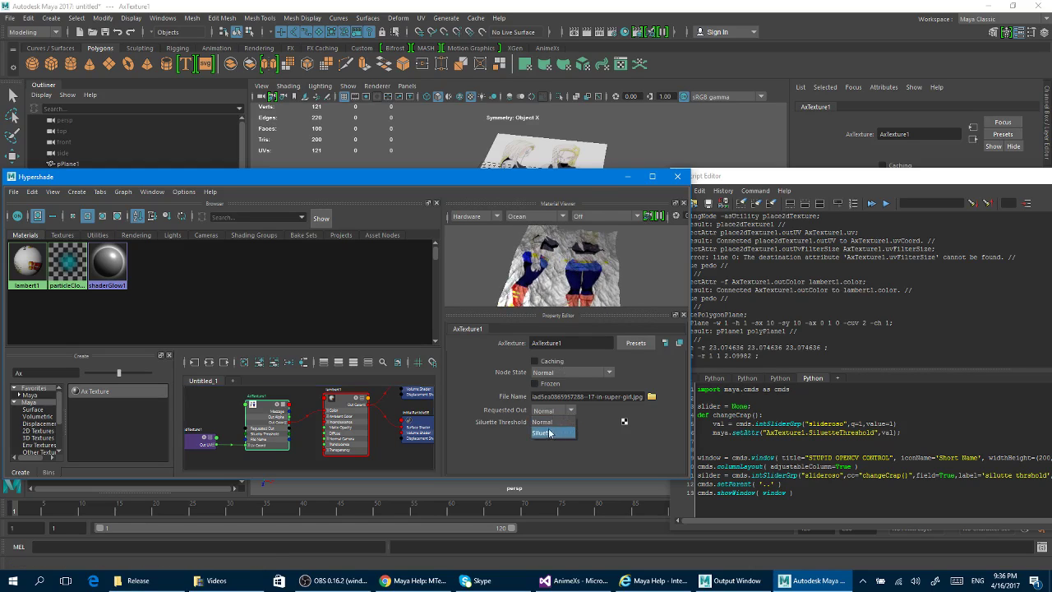
left_click(549, 433)
left_click_drag(549, 175, 353, 186)
left_click_drag(612, 232, 617, 277, "alt")
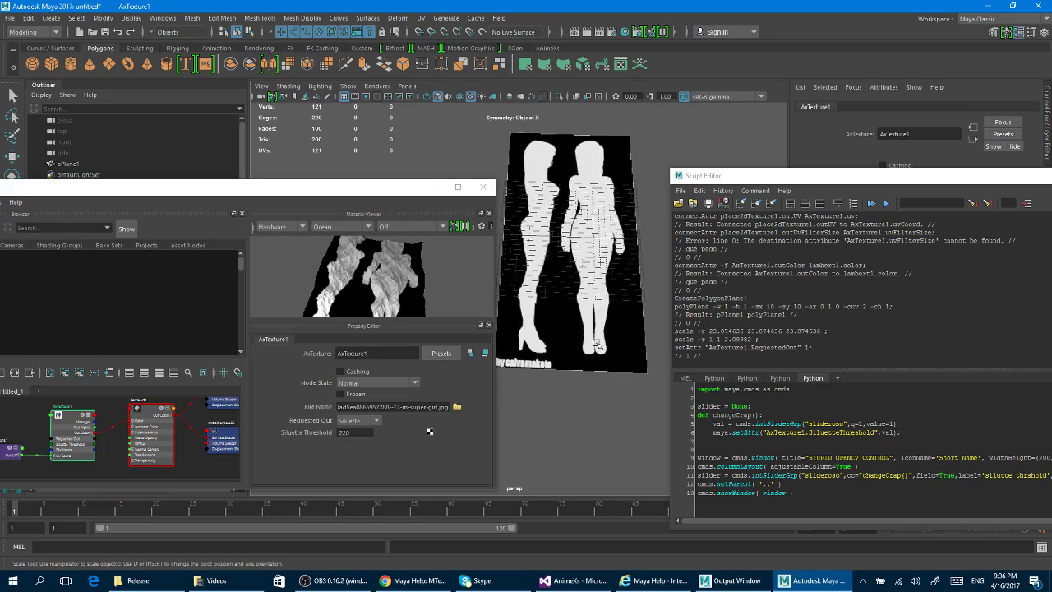
left_click_drag(589, 236, 600, 245, "alt")
Step: Set AxTexture1's Siluette Threshold to 100 and inspect the plane from several angles
left_click(345, 432)
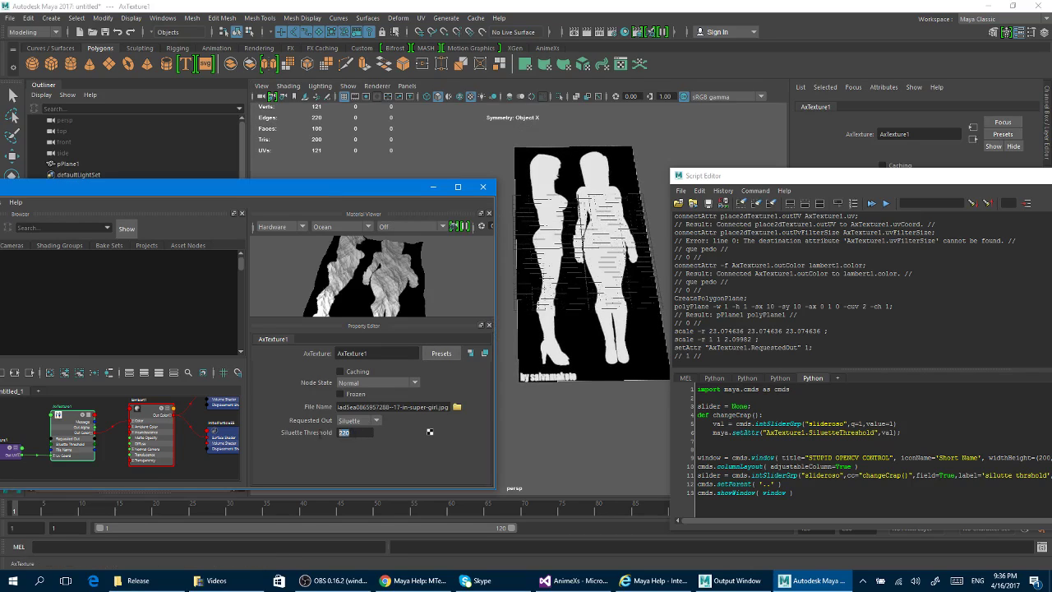
type("100")
key("Return")
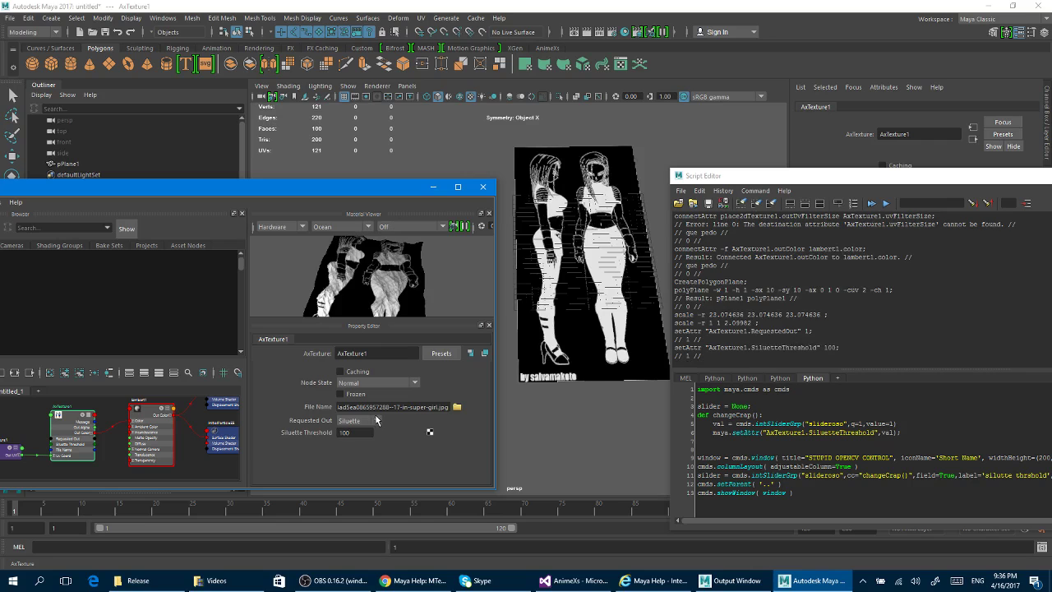
middle_click_drag(640, 239, 629, 284, "alt")
left_click_drag(629, 284, 626, 267, "alt")
middle_click_drag(580, 309, 584, 289, "alt")
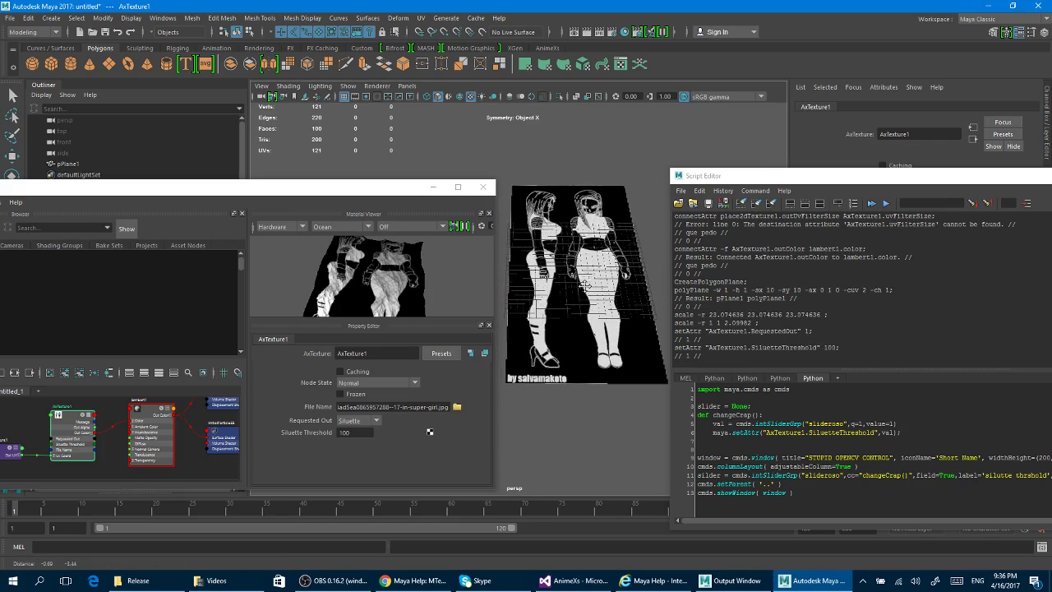
left_click_drag(584, 289, 584, 308, "alt")
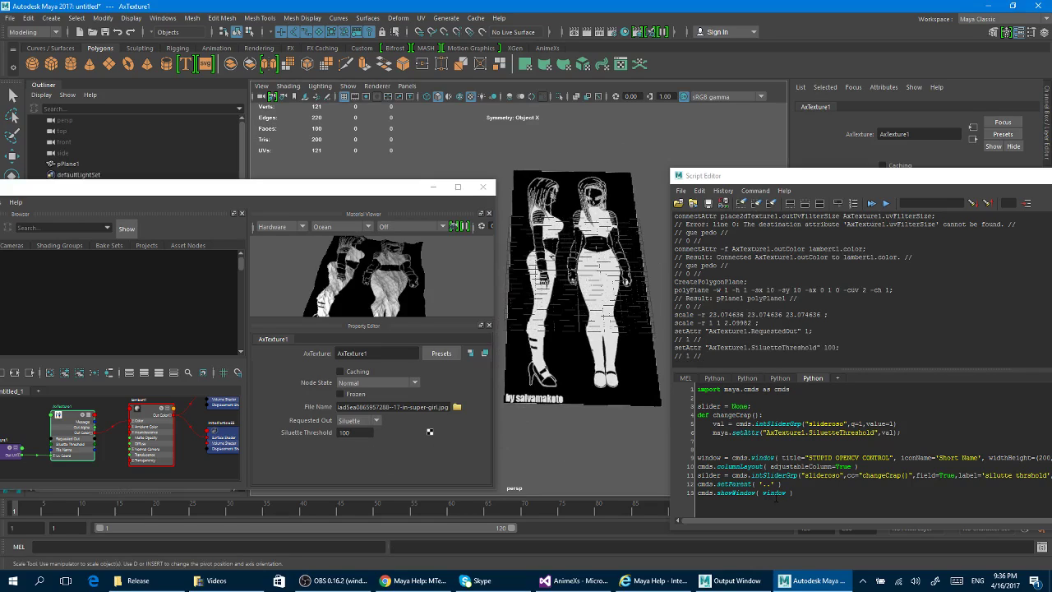
Step: Run the Python slider script, widen its control window and try to change the silhouette threshold to 119
left_click_drag(776, 498, 661, 379)
key("ctrl+Return")
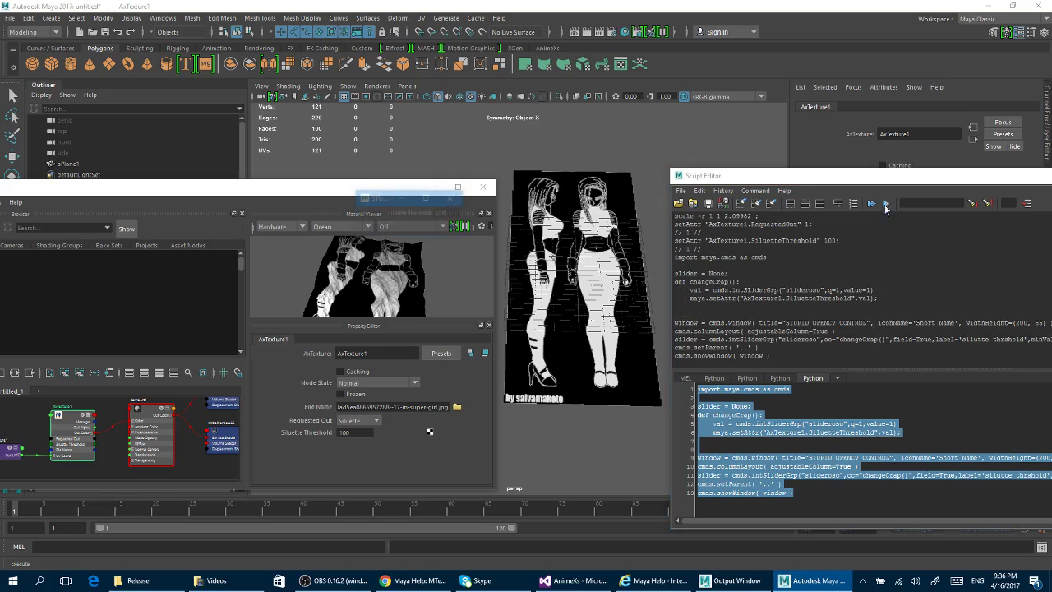
left_click_drag(466, 221, 598, 220)
left_click_drag(496, 201, 477, 216)
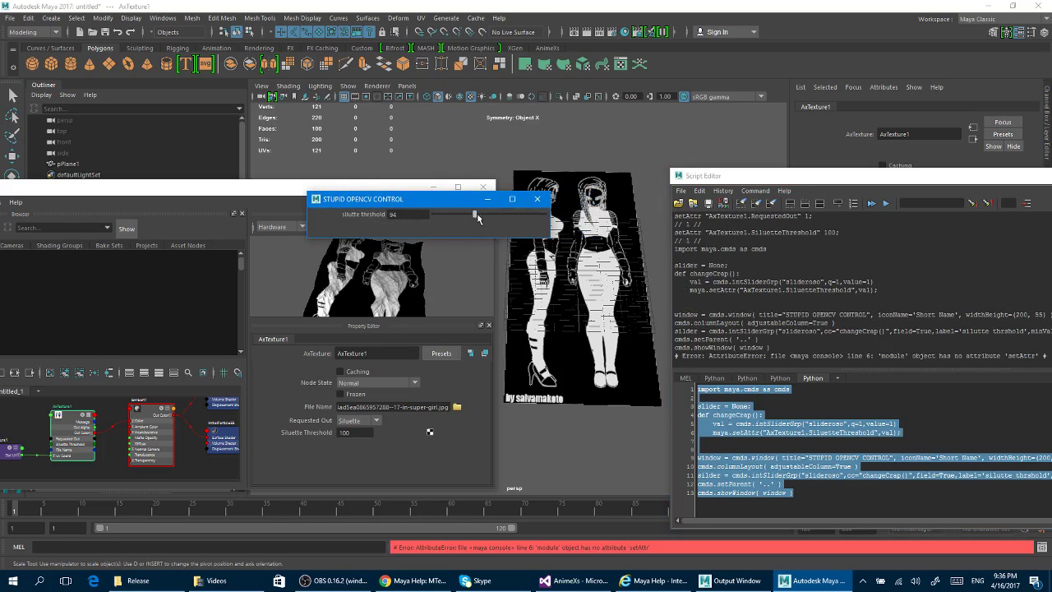
left_click(472, 215)
left_click(485, 215)
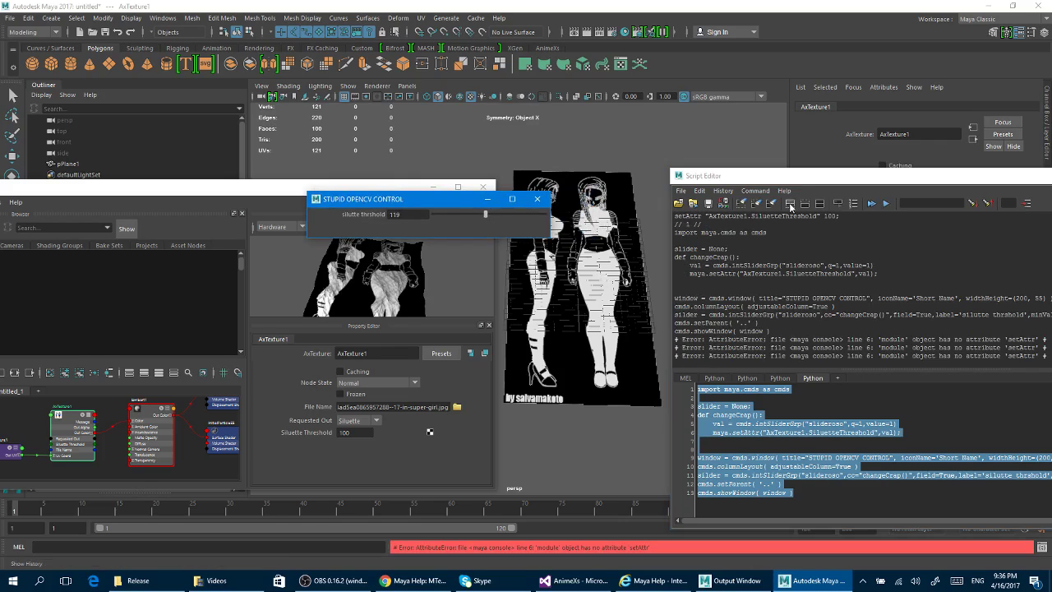
Step: Replace "maya" with "cmds" in the script's setAttr call and close the old STUPID OPENCV CONTROL window
left_click_drag(778, 177, 692, 167)
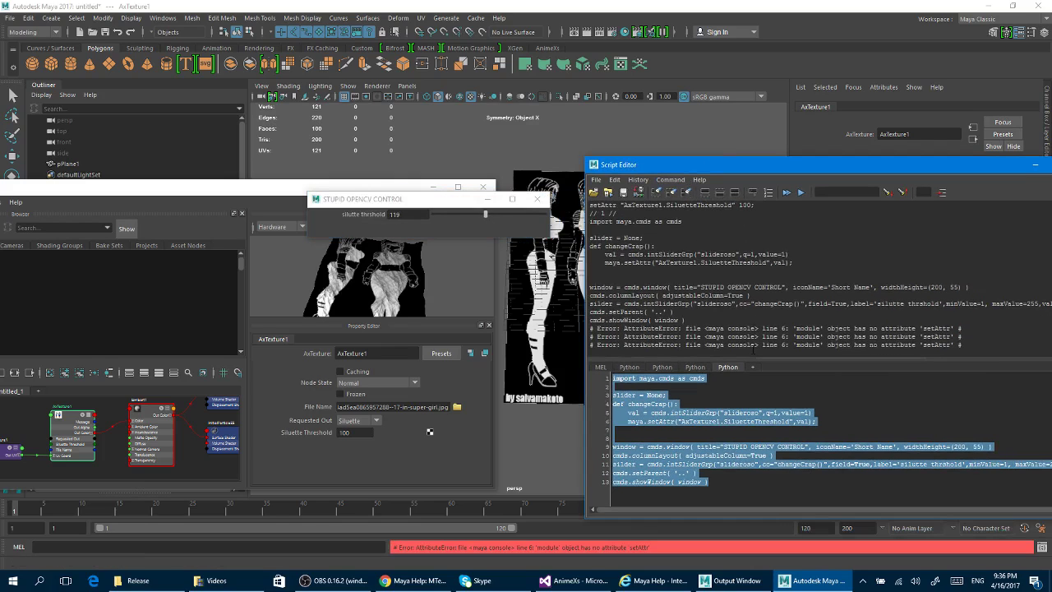
double_click(695, 378)
key("ctrl+c")
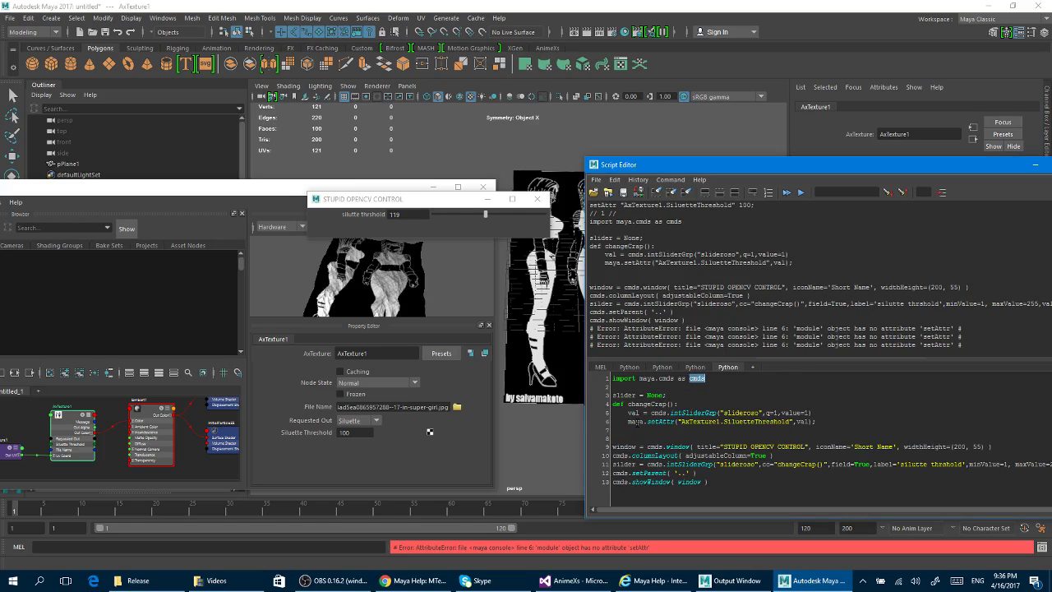
double_click(636, 422)
key("ctrl+v")
left_click(538, 198)
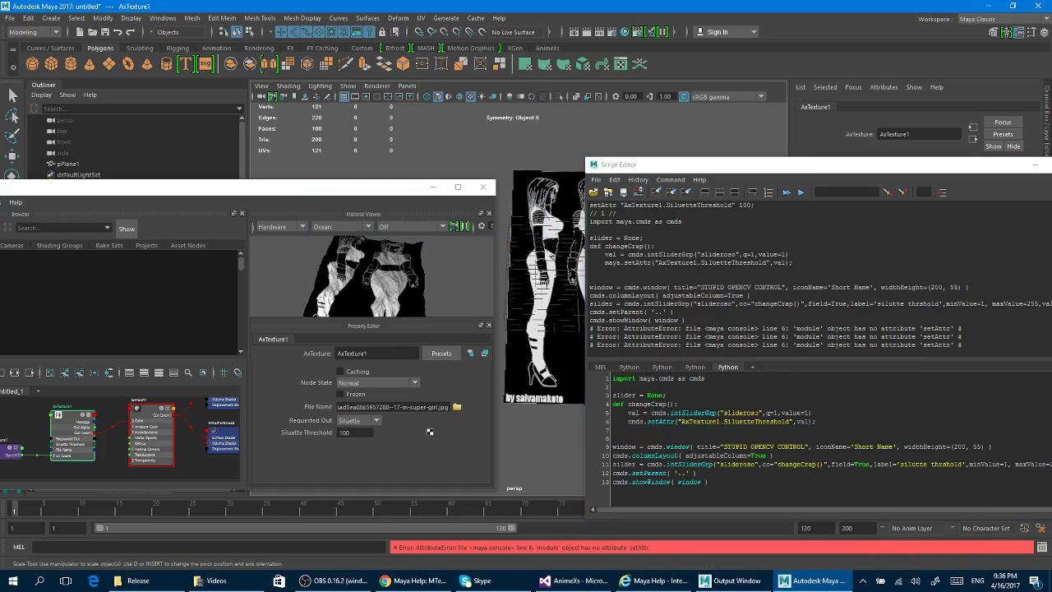
Step: Run the entire corrected script, widen its new control window and move the Script Editor clear of the plane
left_click(777, 404)
key("ctrl+a")
key("ctrl+Return")
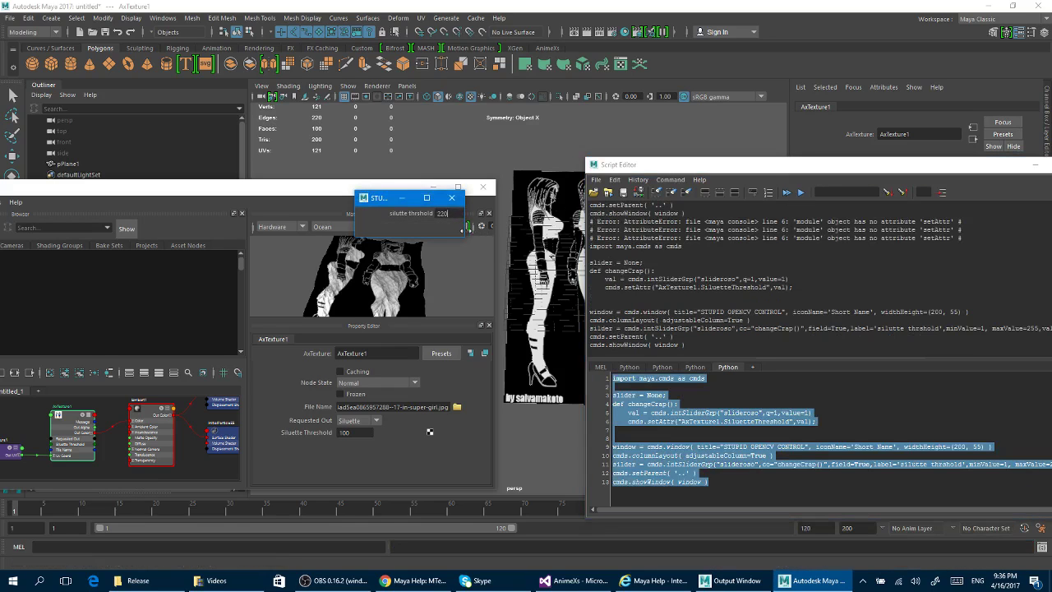
left_click_drag(464, 215, 406, 200)
left_click_drag(641, 165, 728, 172)
Step: Vary the silhouette threshold with the control window's slider, passing 167 and ending at about 159
mouse_move(488, 216)
left_mouse_down()
mouse_move(447, 220)
mouse_move(488, 216)
left_mouse_up()
left_click(591, 266)
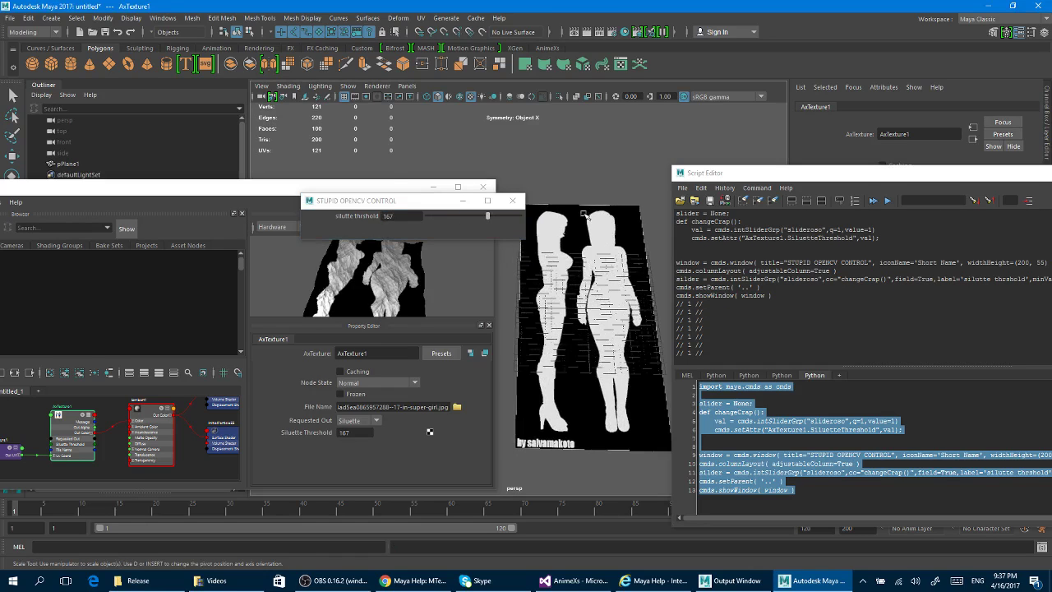
mouse_move(594, 311)
left_mouse_down("alt")
mouse_move(597, 289)
mouse_move(621, 302)
mouse_move(610, 311)
left_mouse_up("alt")
left_click_drag(472, 216, 480, 219)
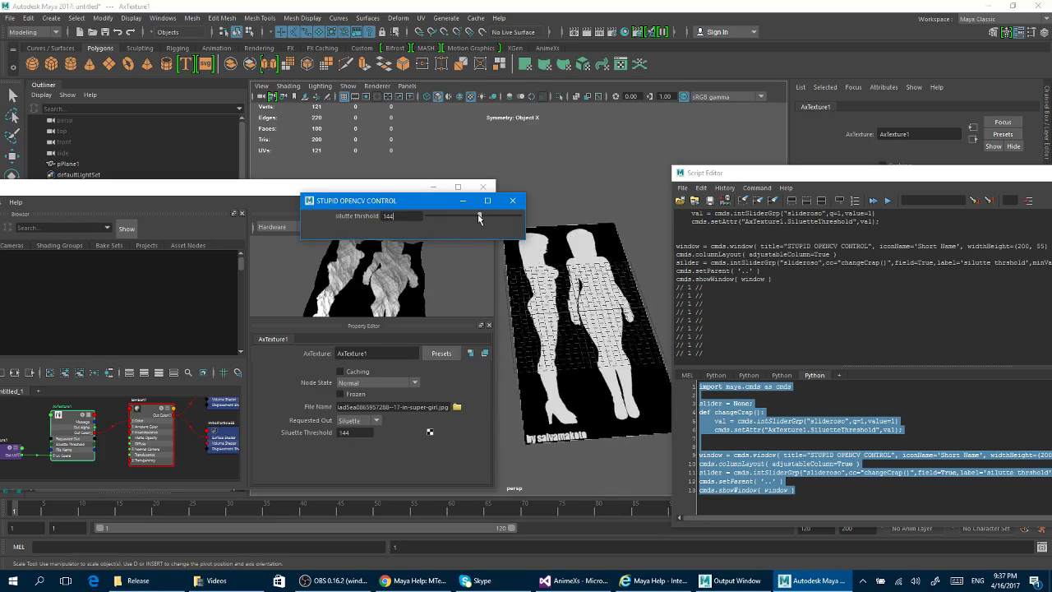
Step: Load the reference image starting with "059c9b24ba980dd4" into AxTexture1 and set the silhouette threshold to 118 with the slider
left_click(457, 407)
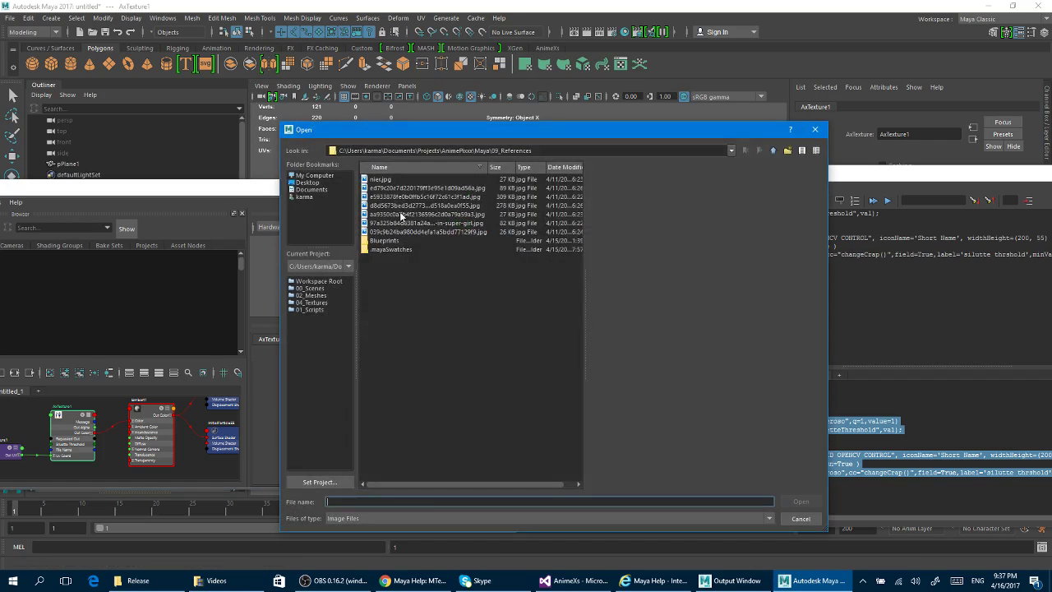
left_click(422, 231)
left_click(791, 504)
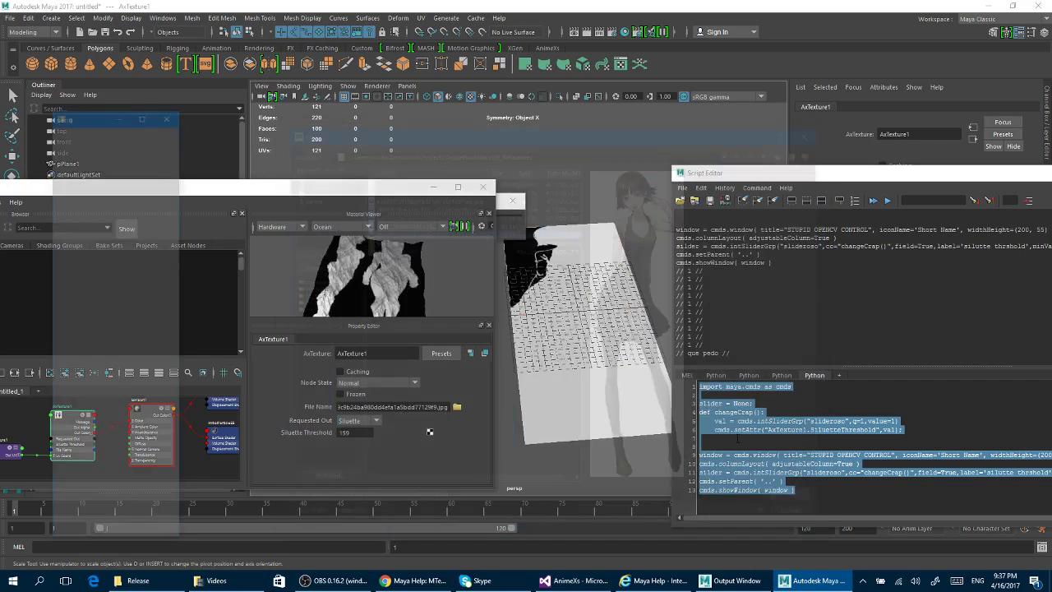
left_click_drag(618, 307, 599, 320, "alt")
left_click(517, 231)
left_click_drag(424, 201, 462, 220)
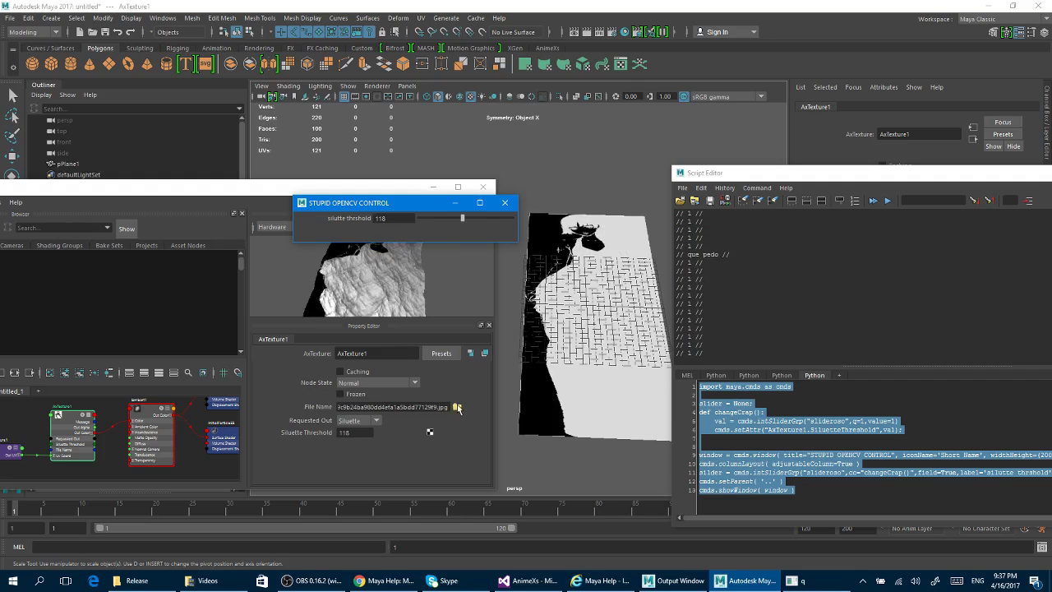
Step: Preview several images in the 09_References folder and load the one starting with "d8d5673bed3d2773" into AxTexture1
left_click(457, 407)
left_click(410, 231)
left_click(421, 223)
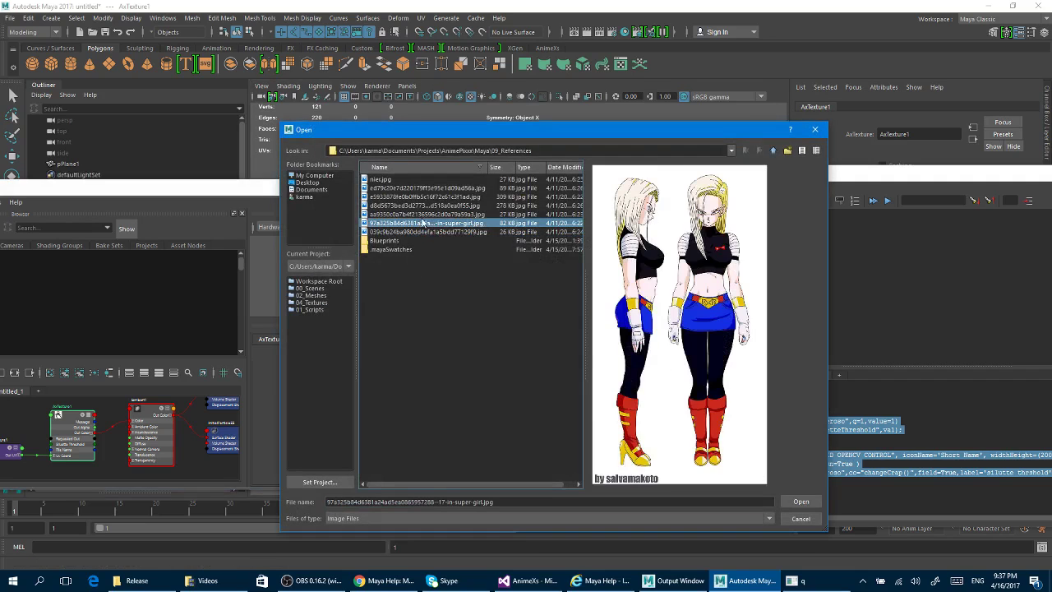
left_click(431, 214)
left_click(449, 206)
left_click(450, 197)
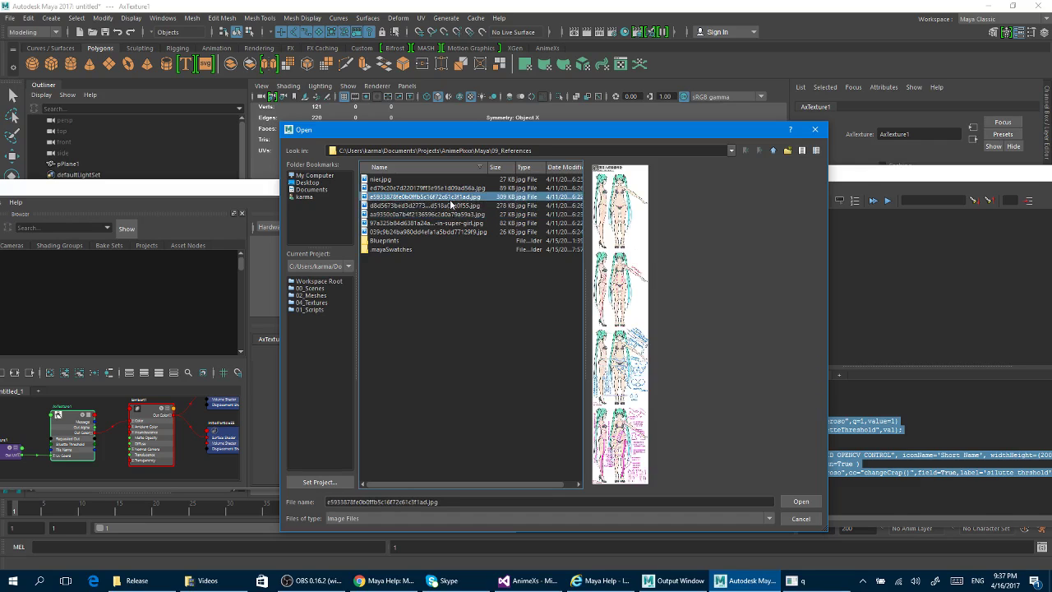
left_click(450, 205)
left_click(791, 499)
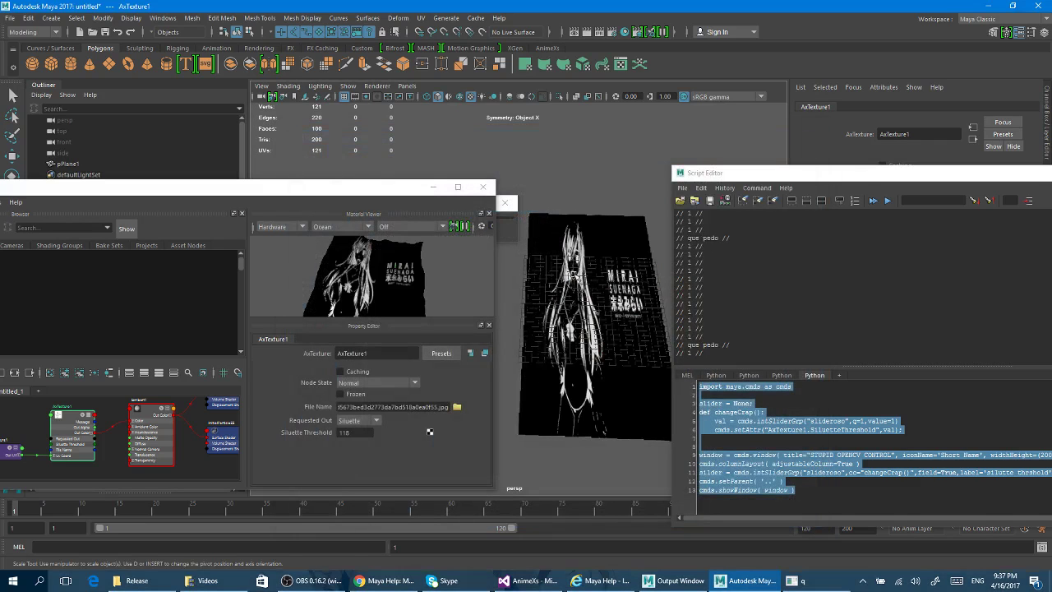